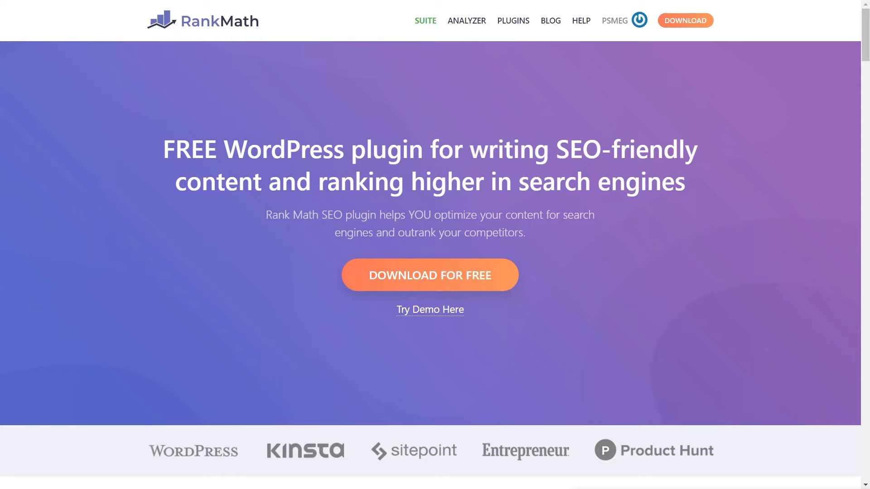
Look through the feature sections of the Rank Math homepage
scroll(224, 294, "down", 10)
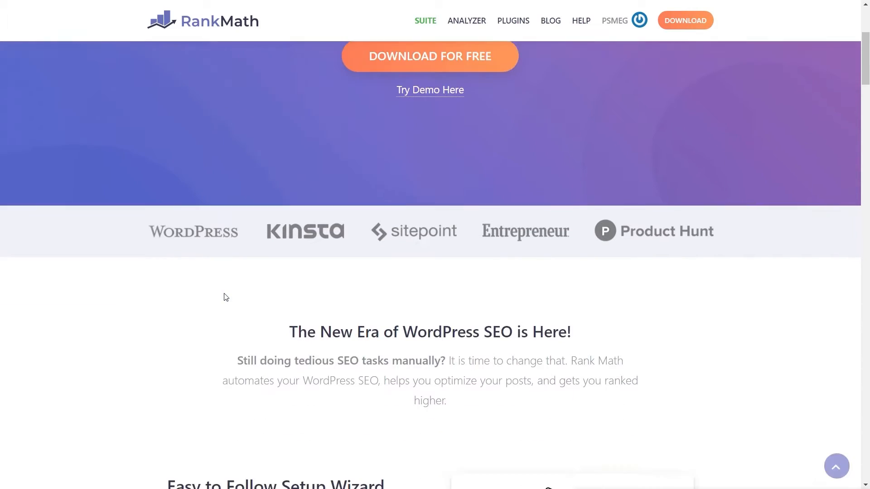
scroll(224, 294, "down", 15)
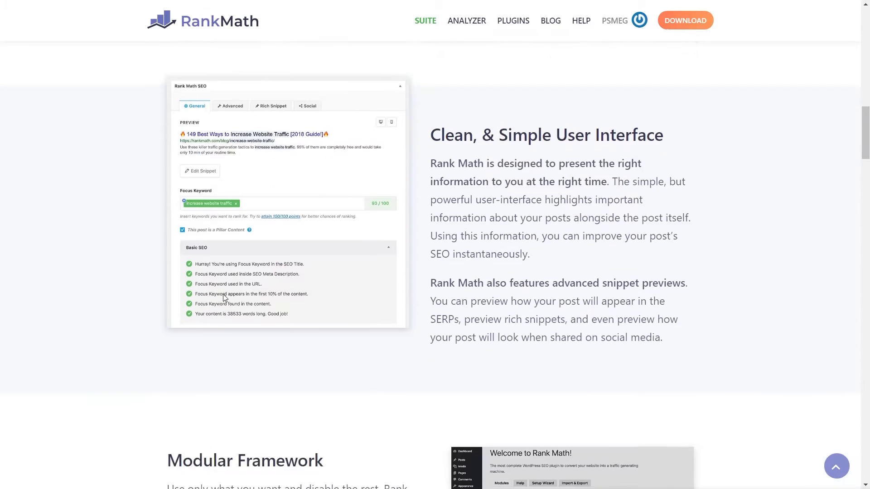
scroll(223, 295, "down", 3)
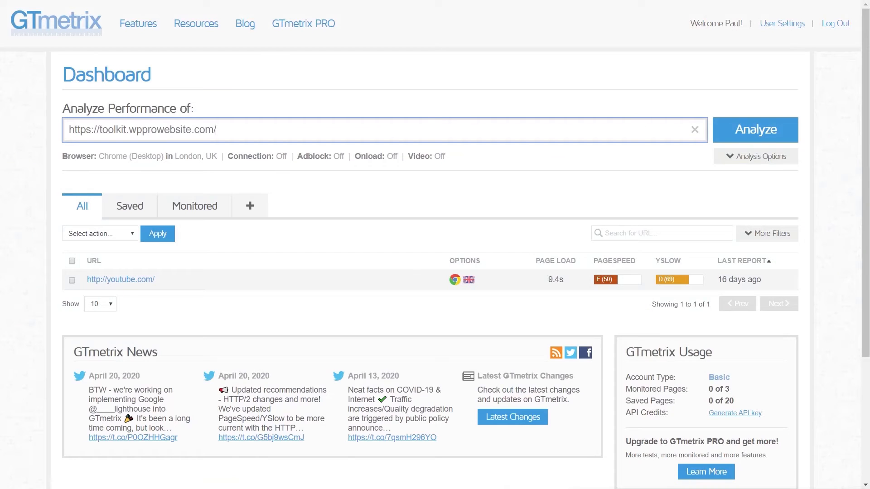
left_click(771, 131)
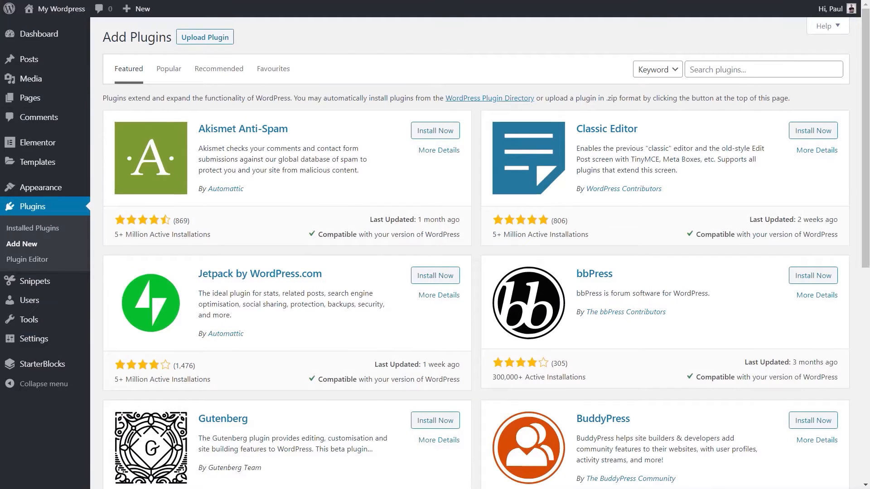
In WordPress, find the Rank Math SEO plugin with the keyword "rankmath" and install and activate it
left_click(734, 68)
type("rankmath")
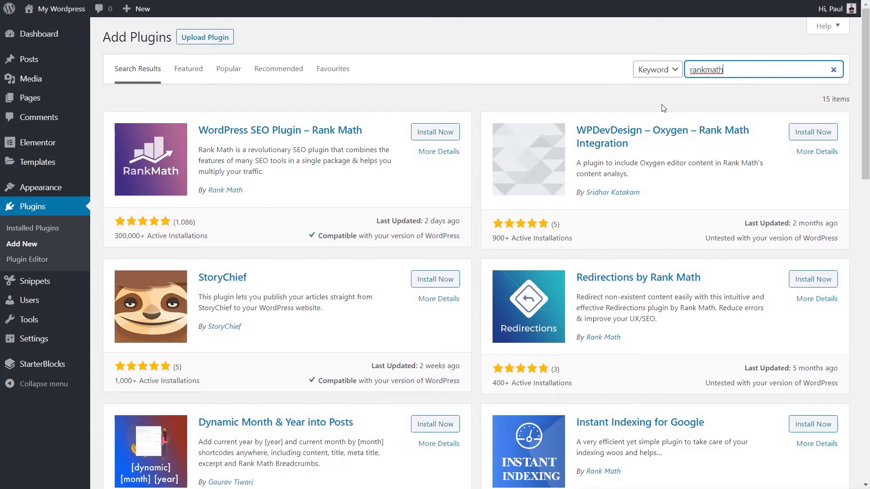
left_click(443, 136)
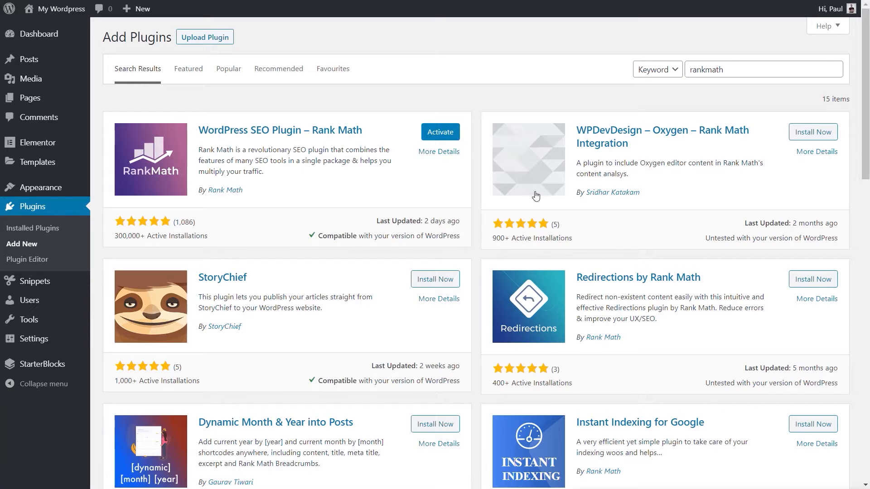
left_click(440, 133)
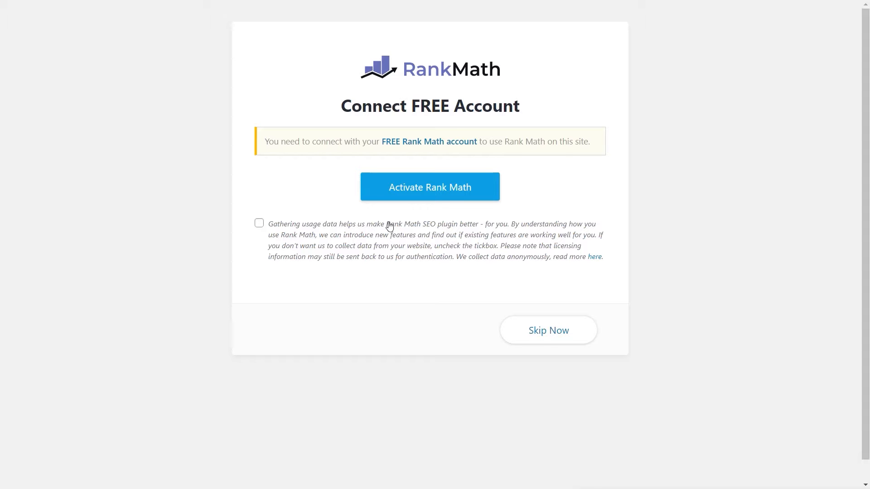
Connect the site to the free Rank Math account and start the setup wizard
left_click(449, 200)
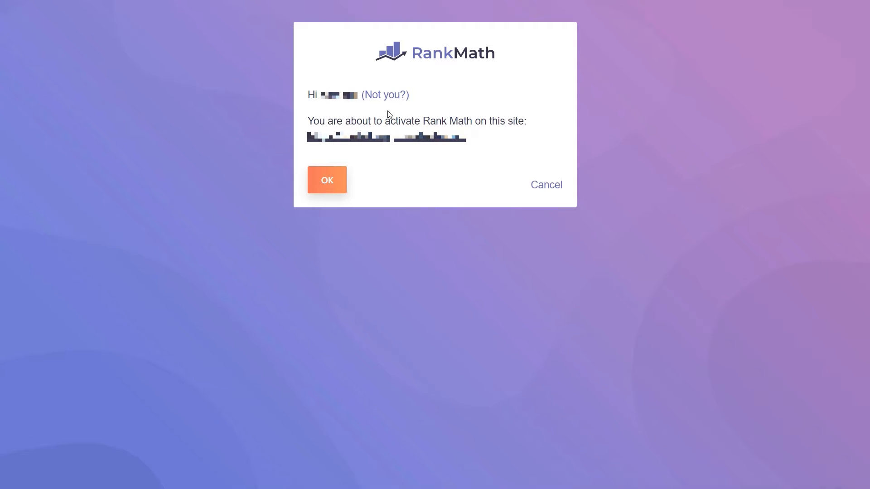
left_click(327, 181)
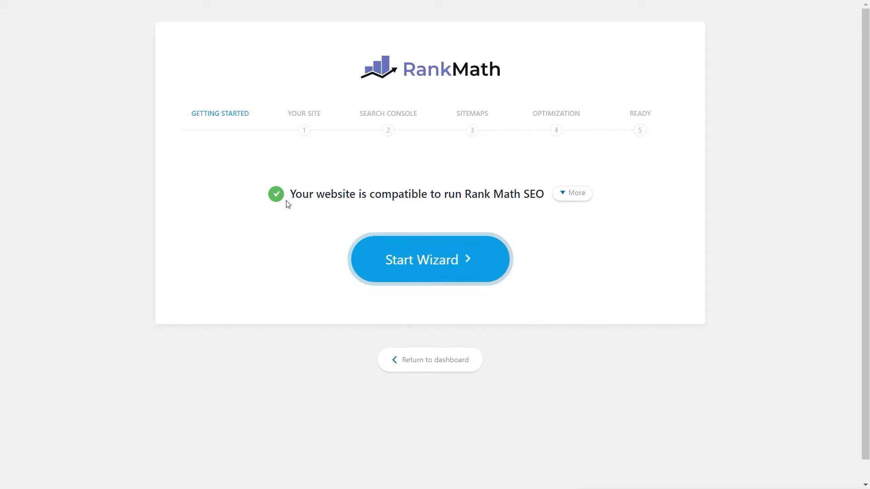
left_click(445, 270)
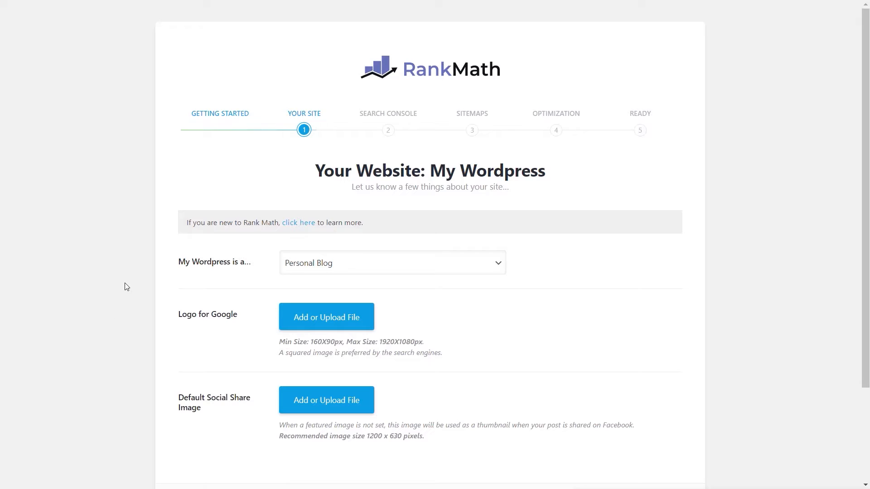
Set the website type to Personal Blog and save the site details without adding a logo or social share image
scroll(127, 287, "down", 3)
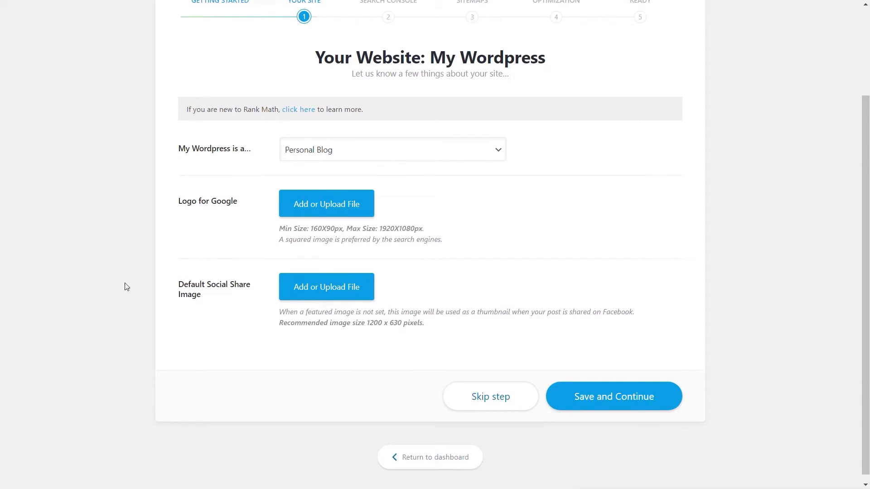
left_click(355, 155)
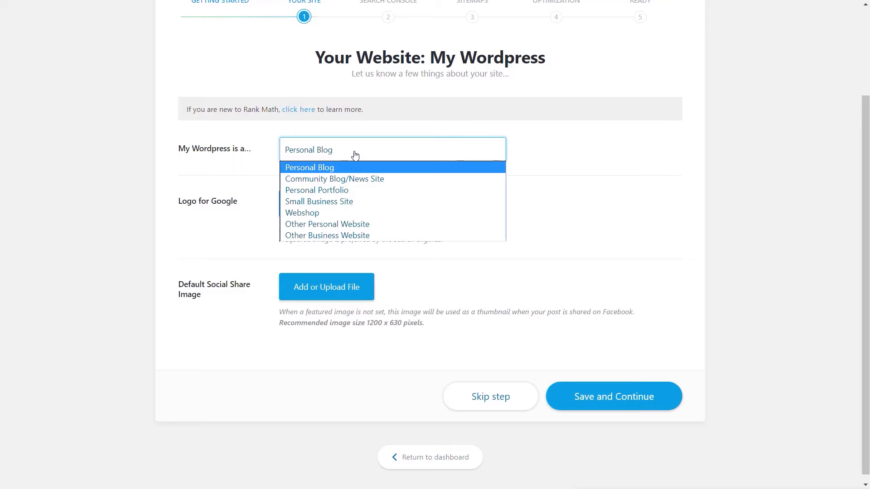
left_click(345, 168)
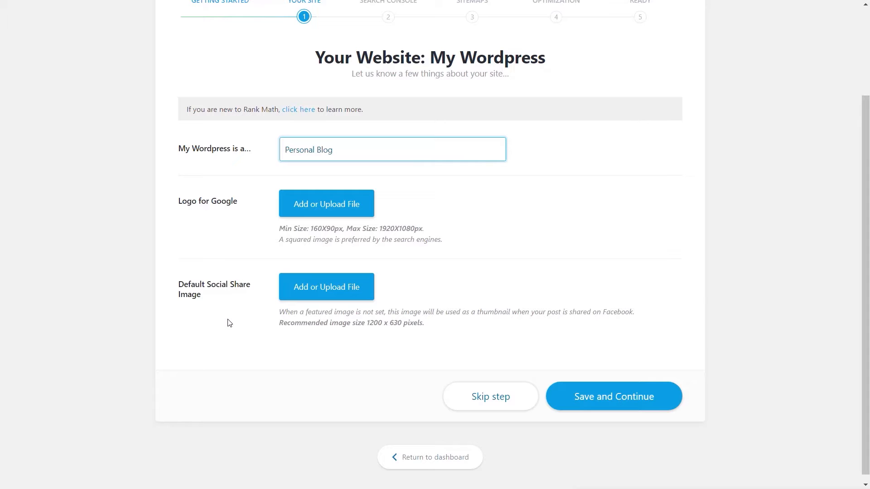
left_click_drag(335, 229, 310, 228)
left_click(408, 239)
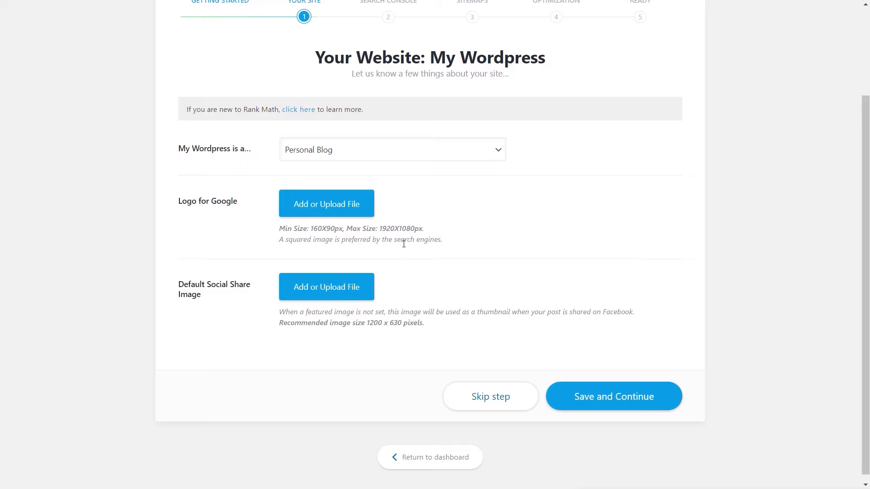
left_click(615, 405)
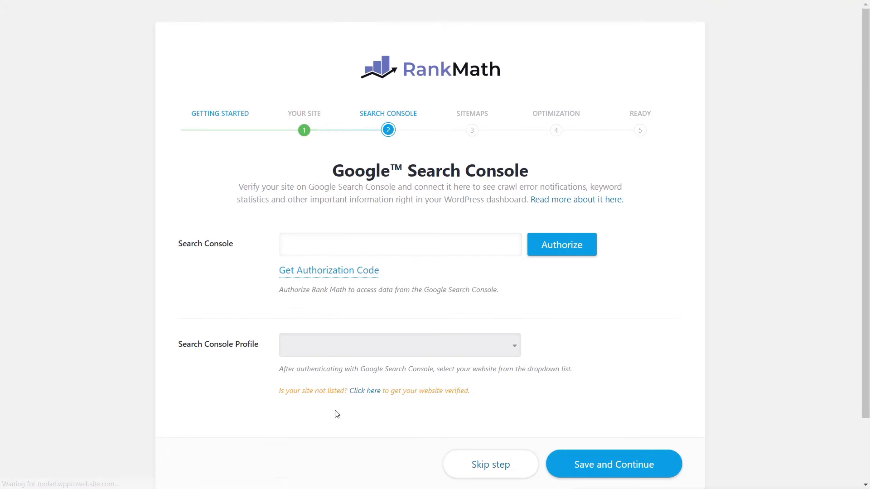
Continue past the Google Search Console stage without entering an authorization code or choosing a profile
left_click(213, 239)
left_click(203, 268)
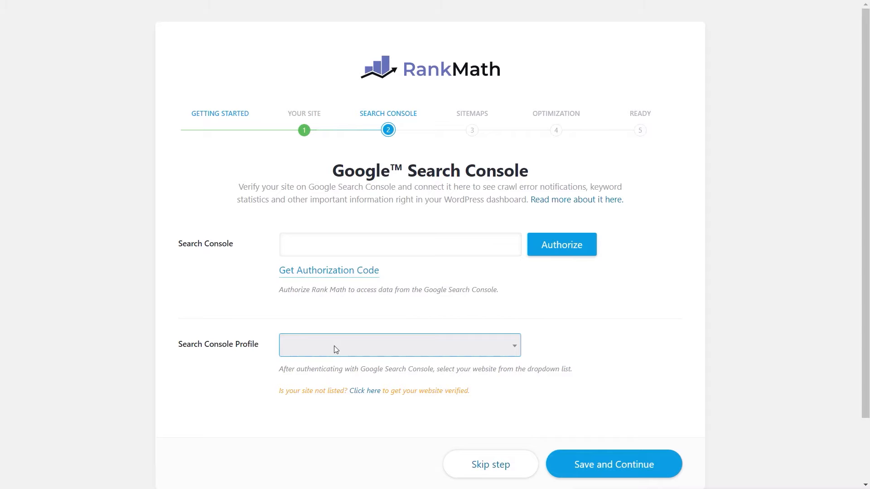
left_click(624, 468)
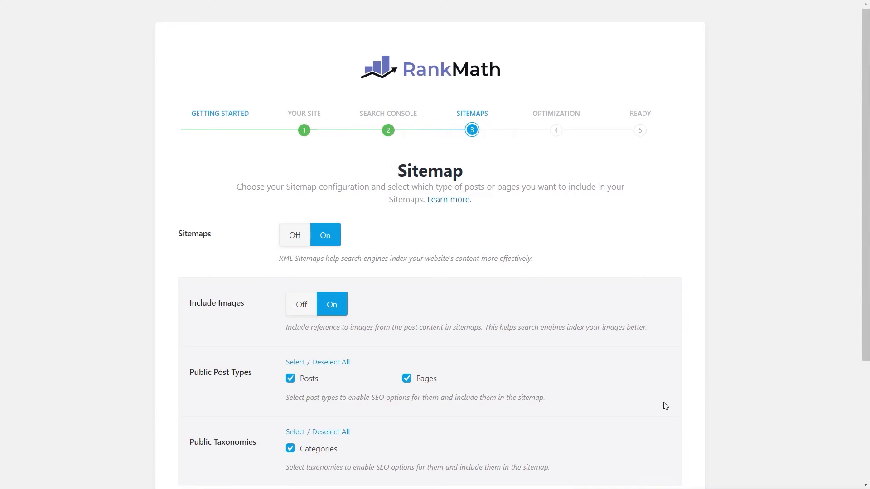
Save the sitemap configuration with sitemaps on and images, posts, pages and categories included
scroll(754, 355, "down", 2)
scroll(753, 355, "down", 1)
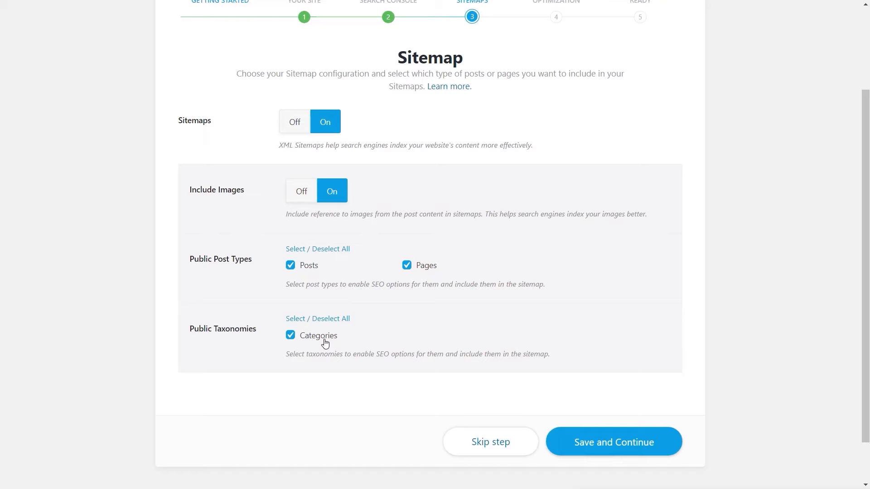
left_click(631, 451)
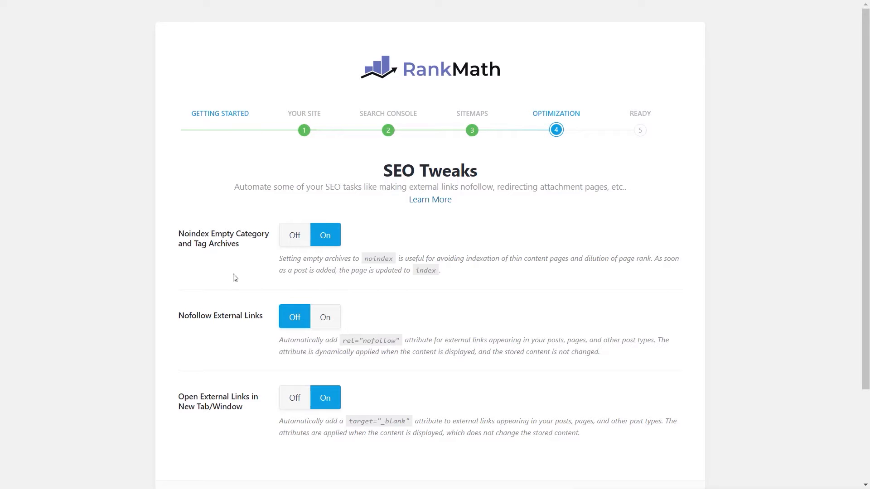
Save the SEO tweaks with their default settings and finish the setup wizard by returning to the dashboard
left_click_drag(280, 258, 456, 279)
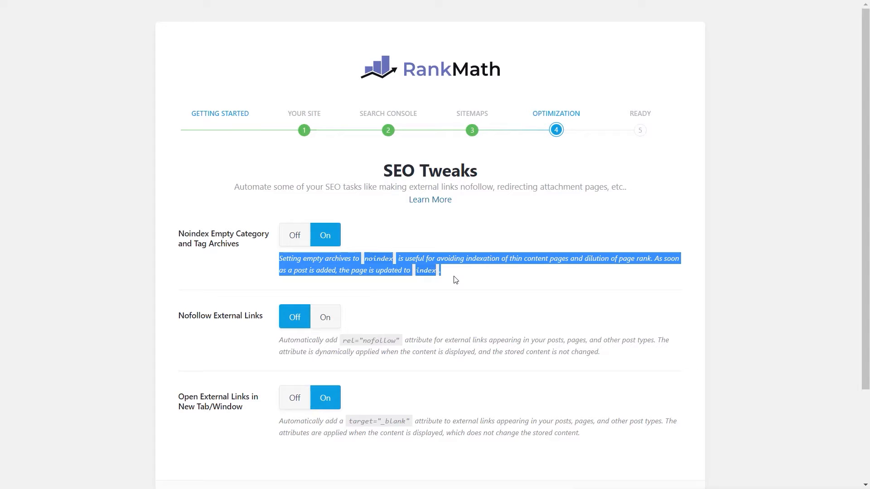
left_click(456, 278)
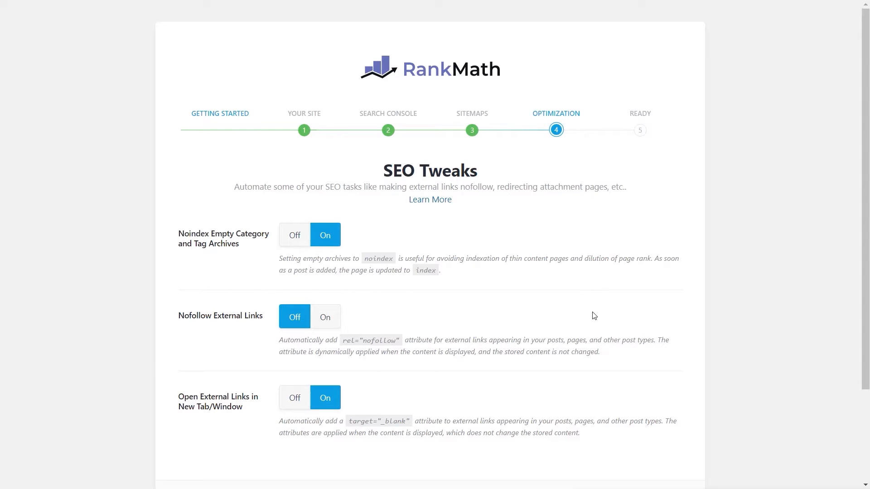
scroll(598, 317, "down", 5)
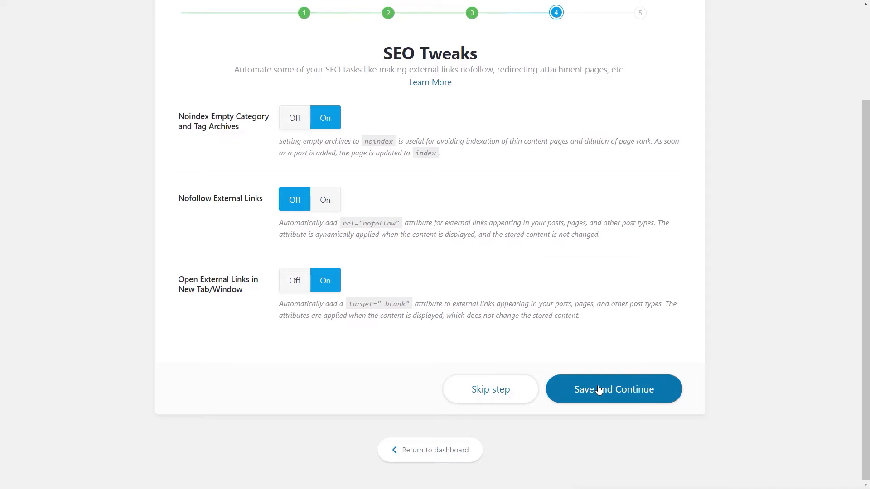
left_click(598, 390)
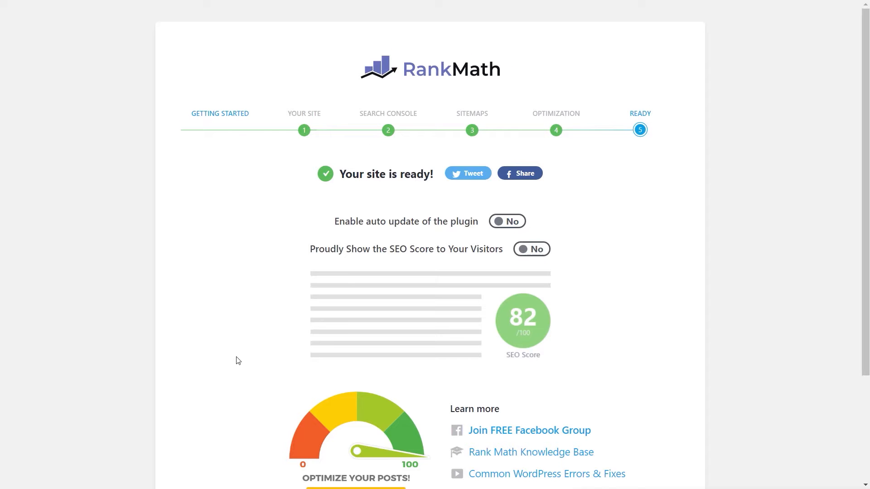
scroll(238, 360, "down", 3)
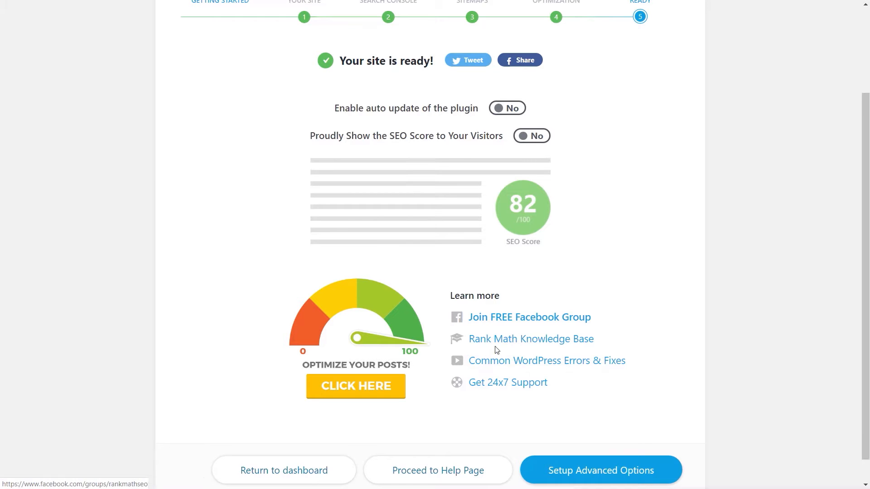
left_click(281, 472)
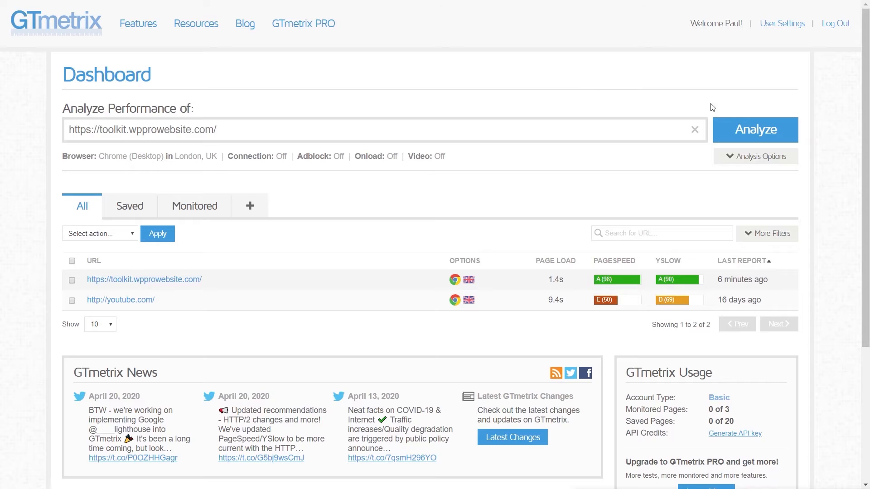
left_click(754, 130)
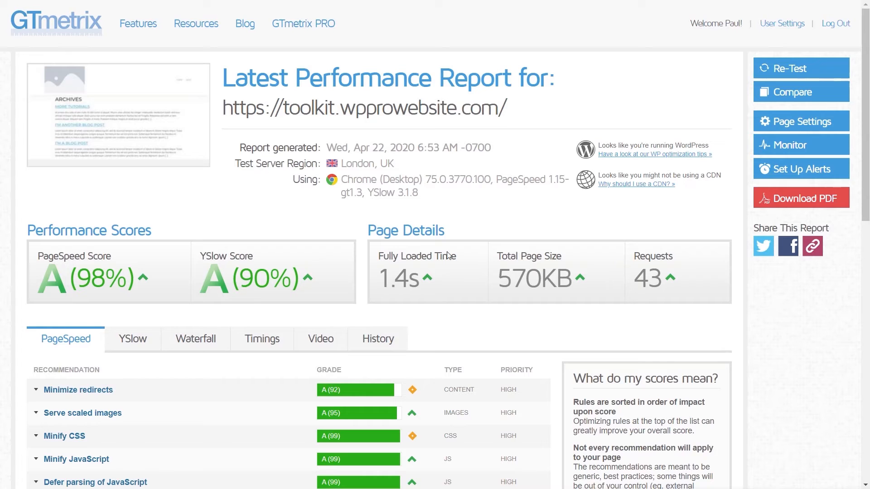
left_click_drag(385, 277, 423, 279)
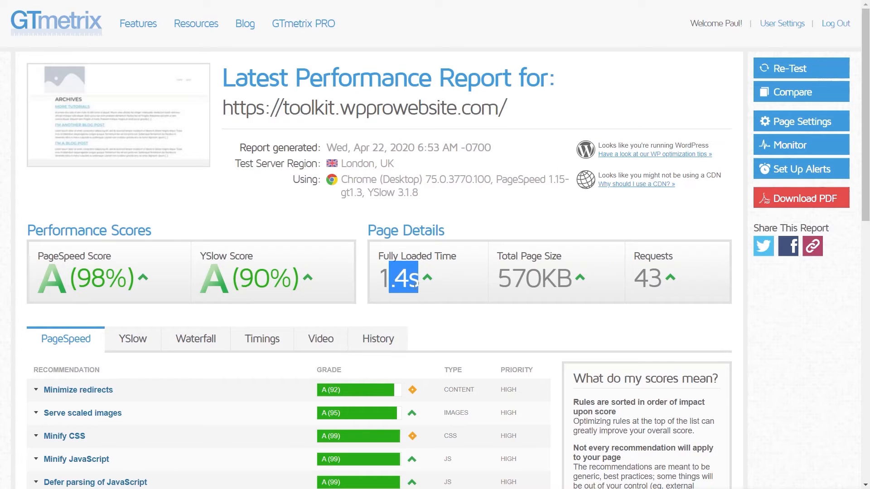
left_click(455, 283)
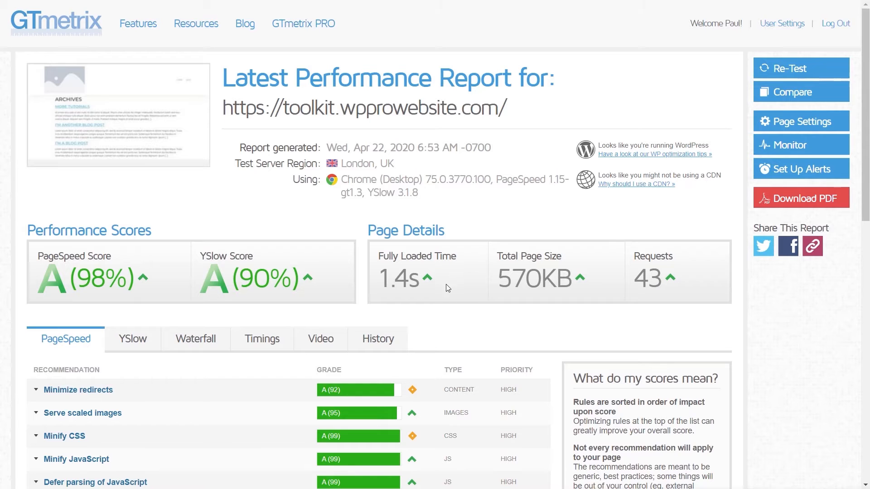
scroll(307, 343, "down", 1)
scroll(295, 342, "down", 2)
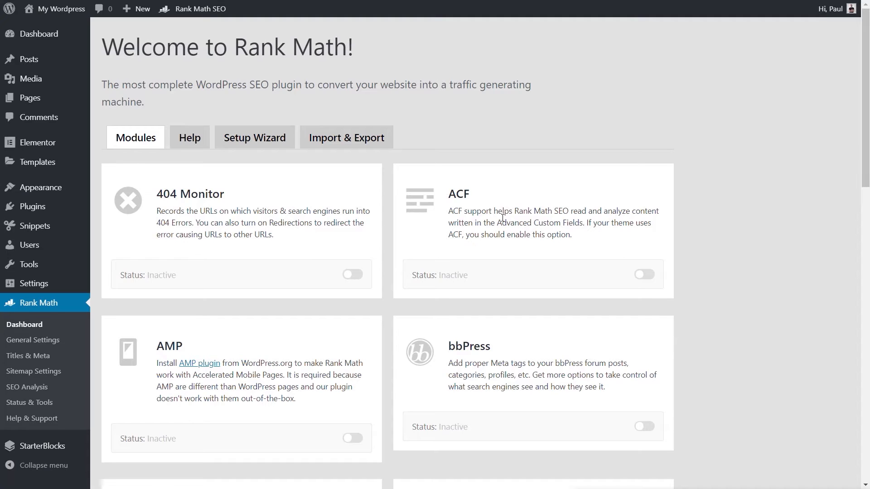
In the WordPress site's Rank Math dashboard, review the available modules and activate the 404 Monitor module
scroll(274, 265, "down", 3)
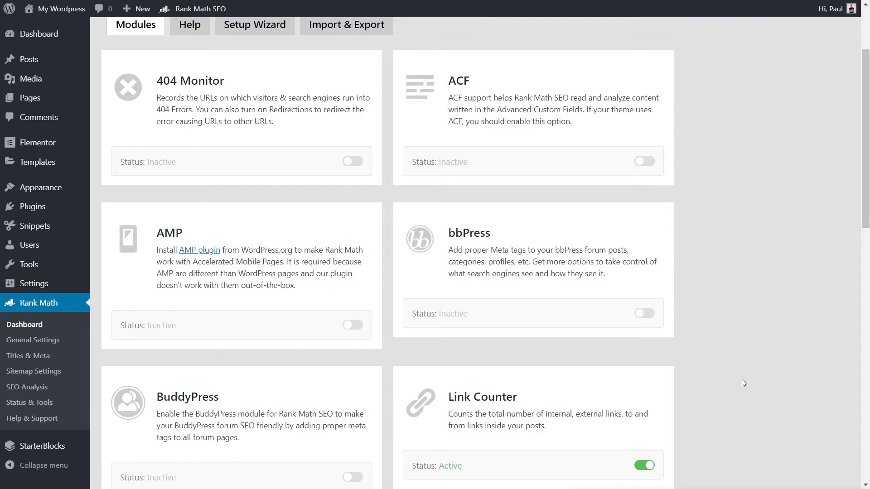
scroll(741, 379, "down", 3)
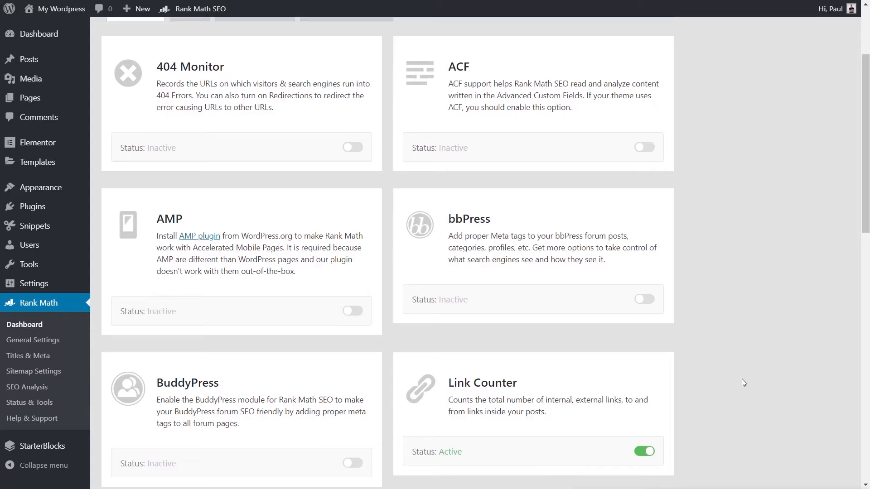
scroll(741, 380, "down", 4)
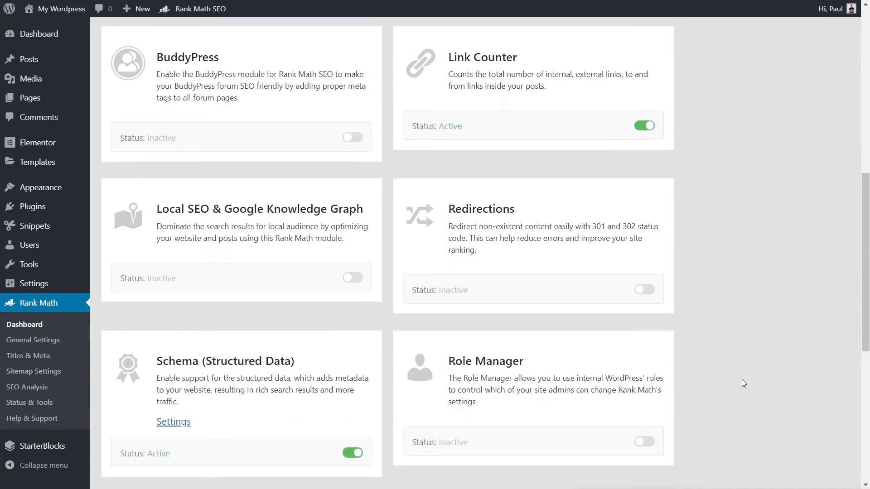
scroll(741, 378, "down", 4)
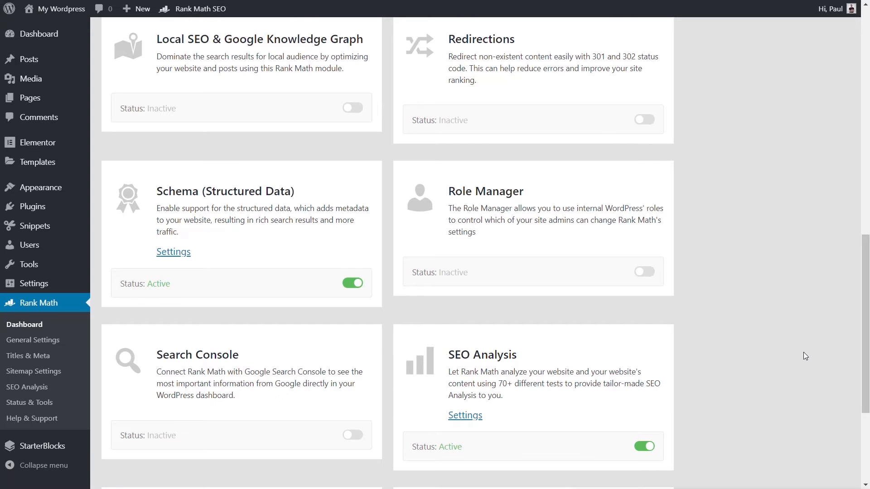
scroll(803, 353, "down", 4)
scroll(803, 352, "up", 18)
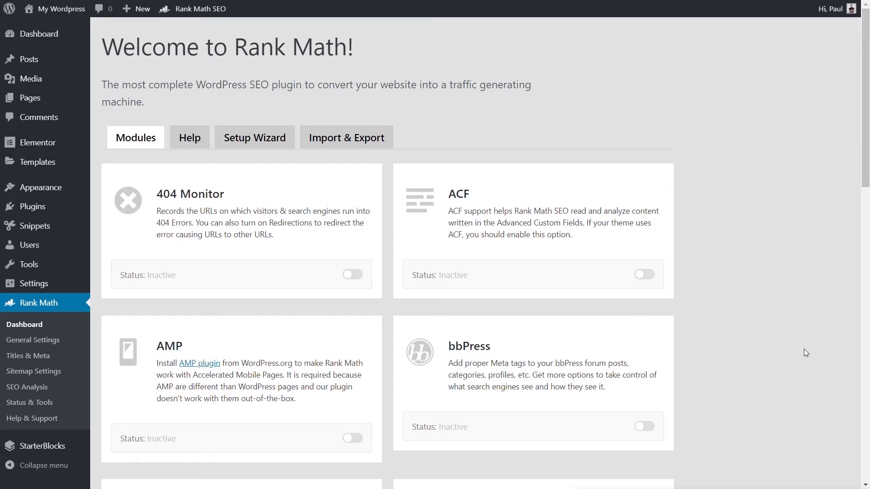
mouse_move(652, 275)
left_click(352, 274)
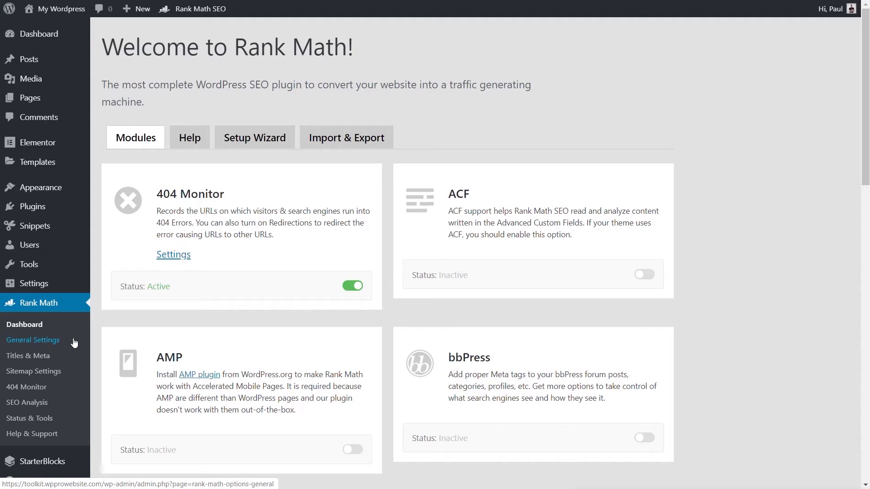
Check the 404 Monitor log, and examine the module's settings for mode, log limit, excluded path matching and ignored query parameters
left_click(41, 387)
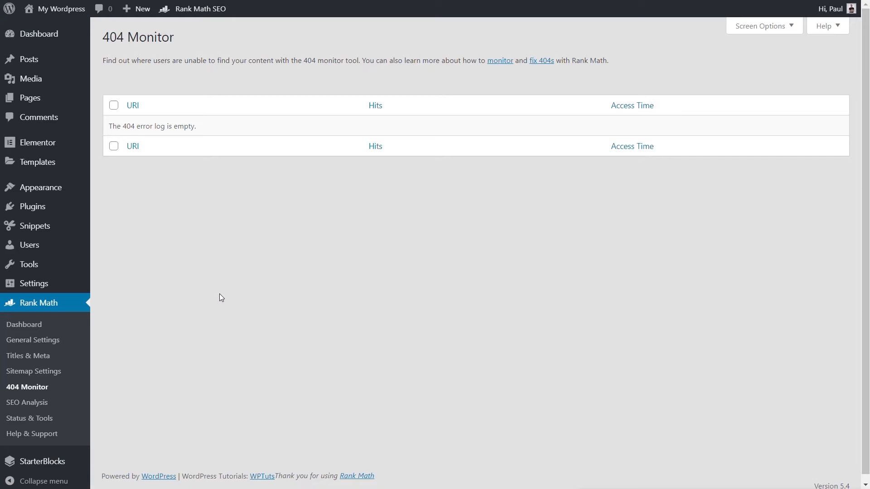
left_click(27, 324)
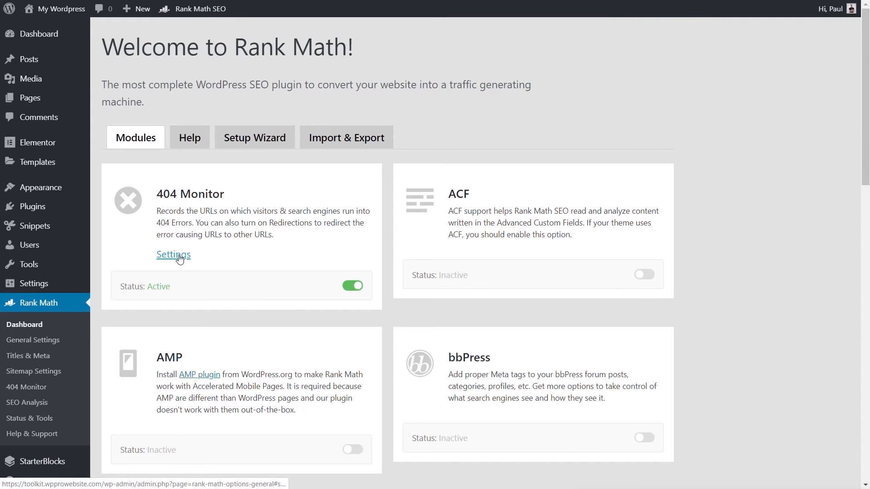
left_click(179, 256)
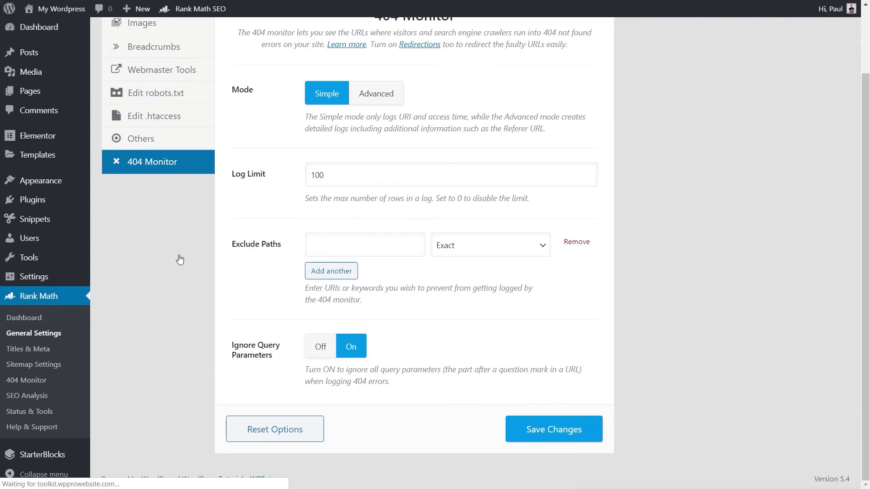
scroll(669, 200, "up", 1)
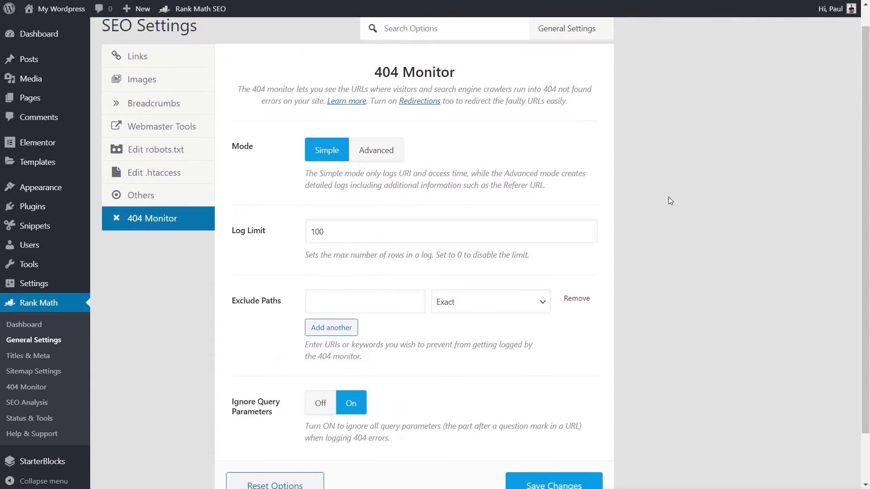
scroll(633, 237, "down", 1)
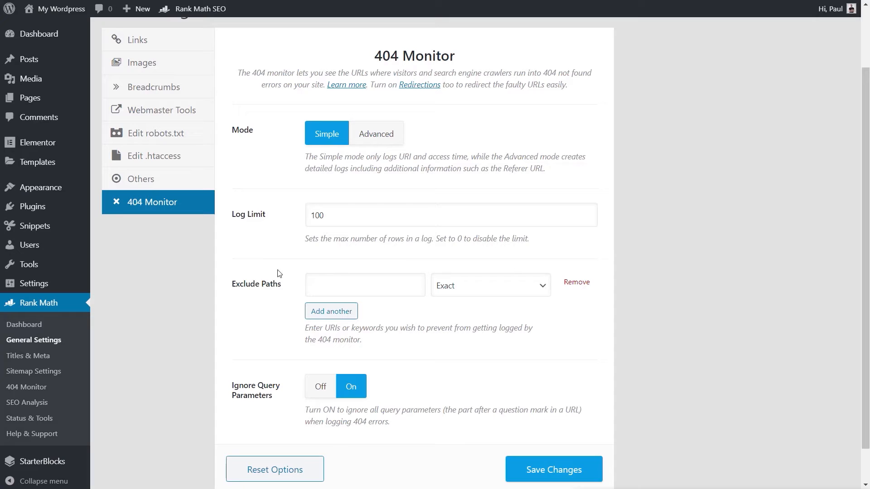
left_click(338, 220)
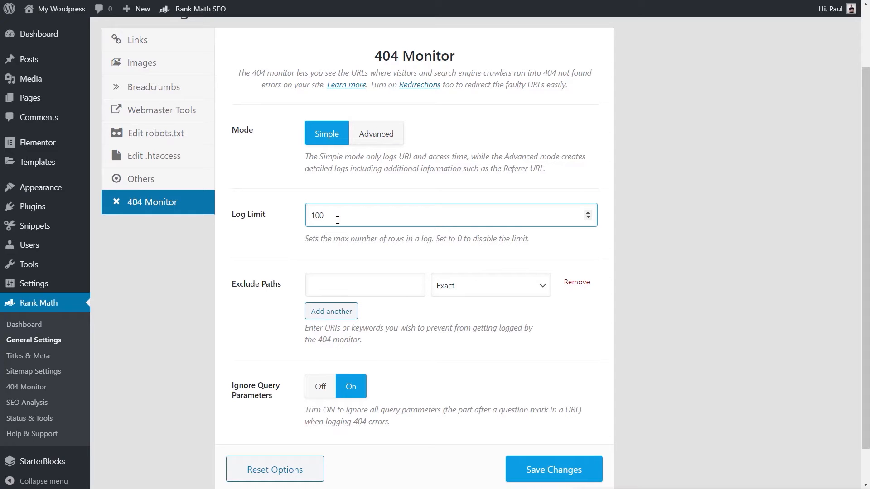
left_click(265, 289)
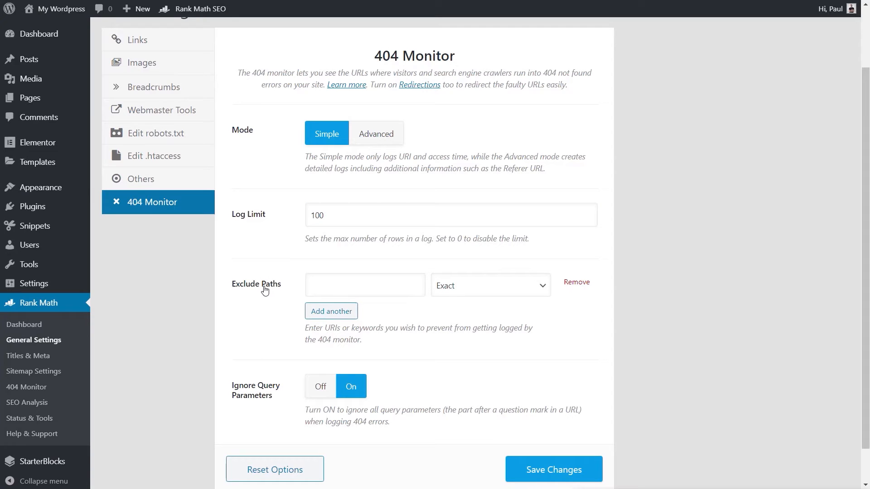
left_click(321, 279)
left_click(481, 284)
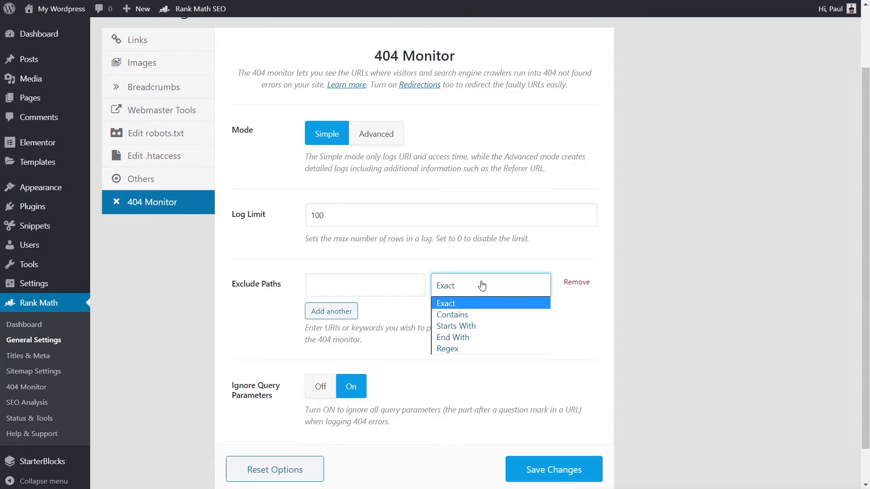
left_click(250, 325)
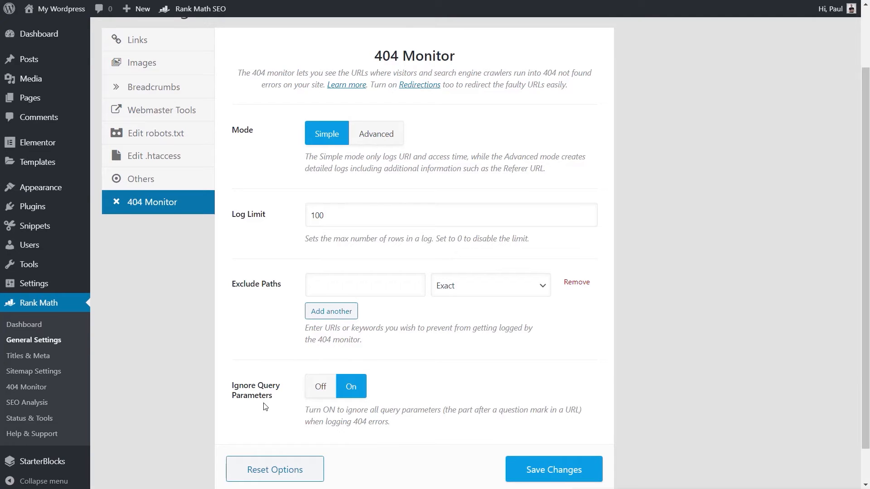
Return to the Rank Math dashboard without saving the 404 Monitor settings and deactivate the 404 Monitor module
left_click(33, 328)
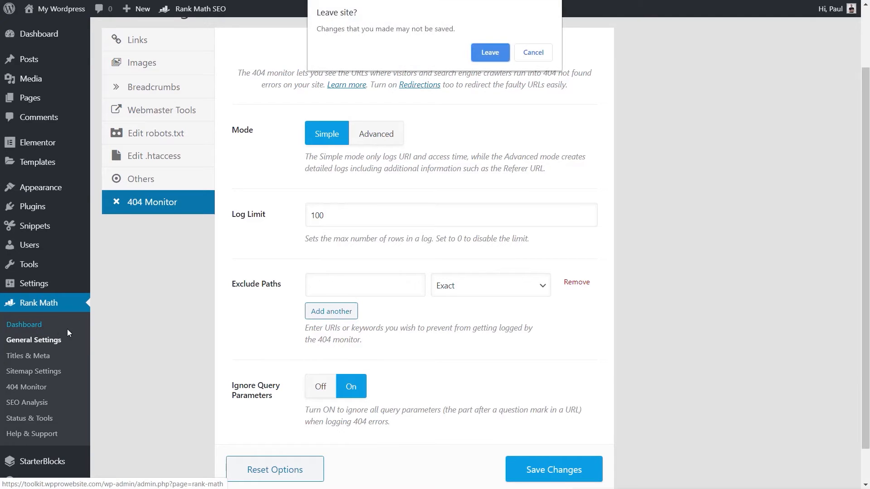
left_click(489, 53)
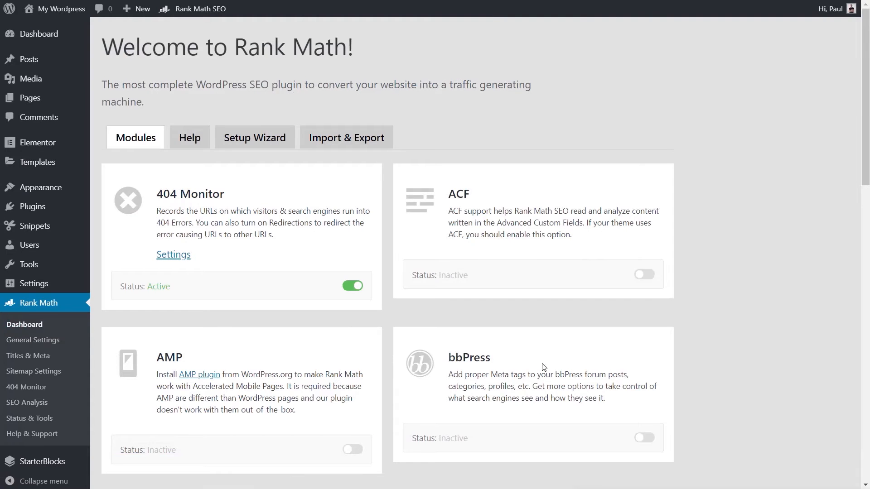
scroll(751, 248, "down", 1)
left_click(353, 229)
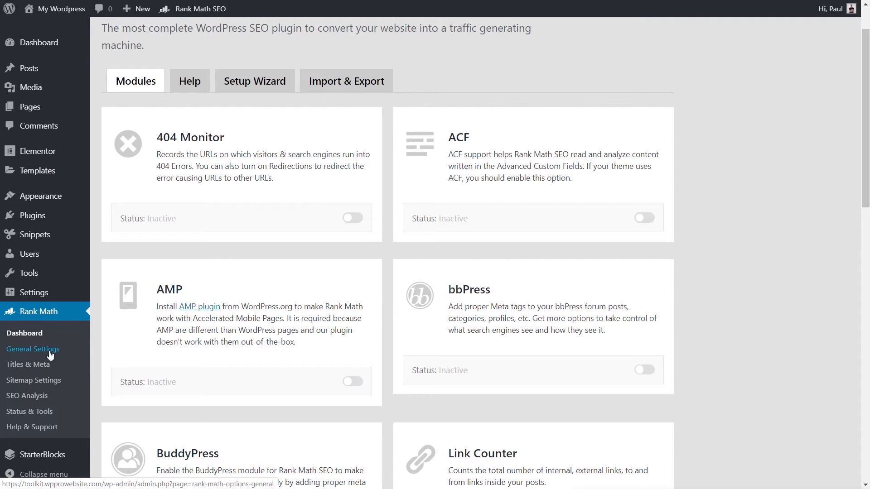
Examine the Links options in Rank Math's general settings, including category base, attachment redirects, stopwords, nofollow and external links
left_click(29, 353)
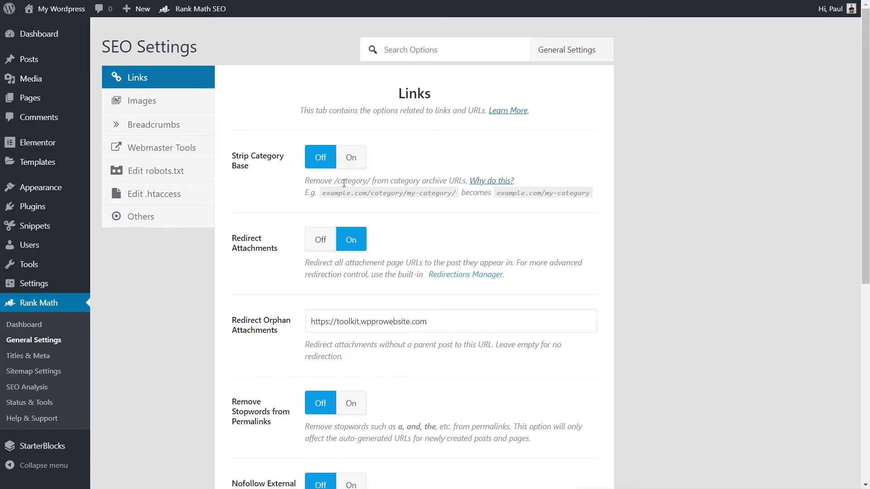
left_click_drag(335, 182, 370, 183)
scroll(629, 298, "down", 3)
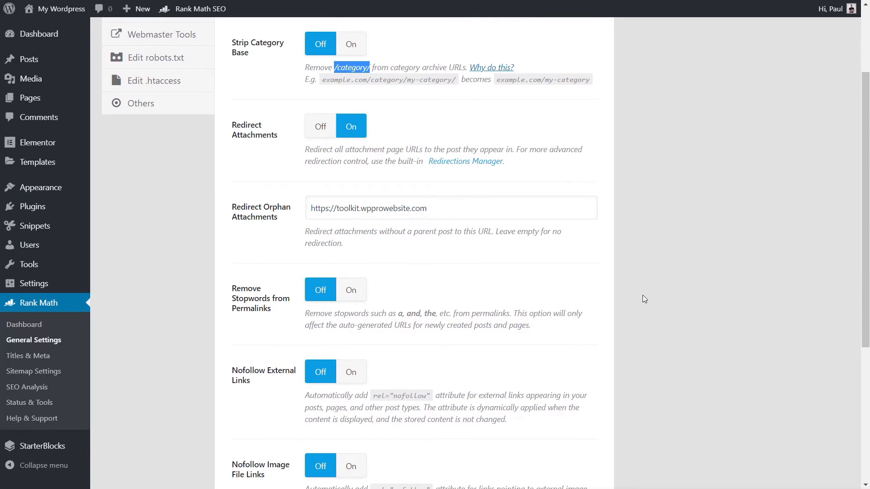
scroll(644, 299, "down", 1)
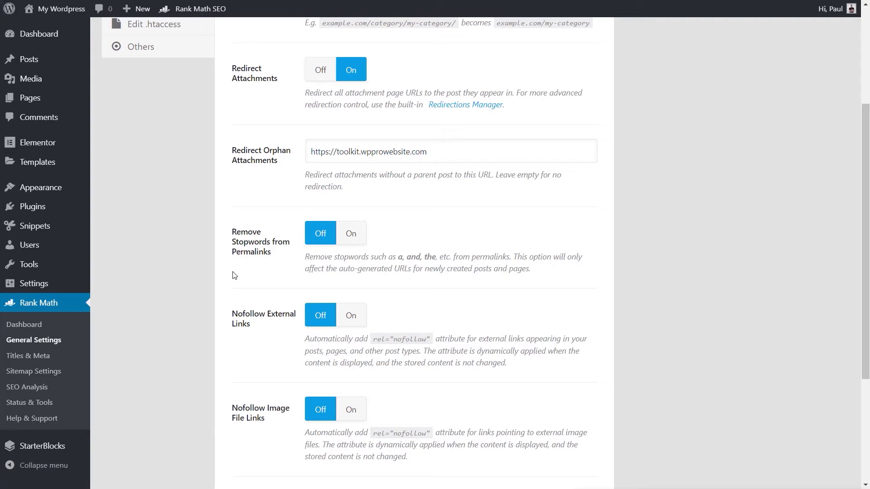
scroll(623, 196, "down", 4)
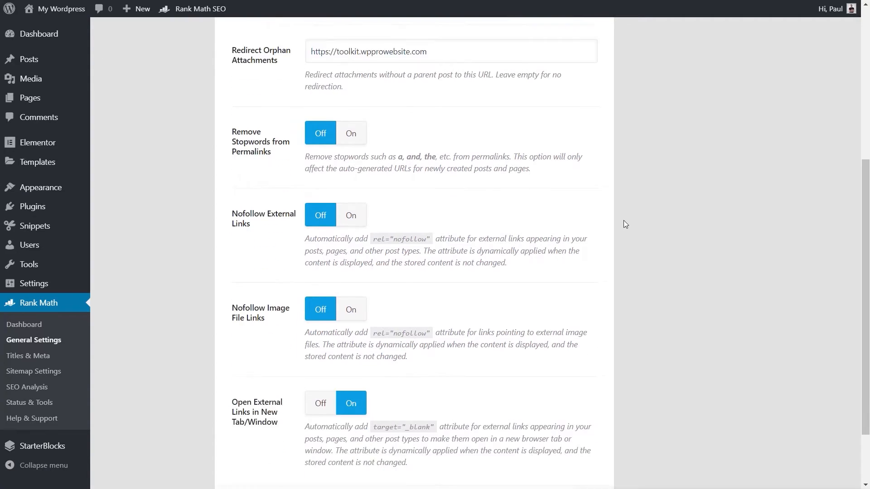
scroll(623, 220, "up", 6)
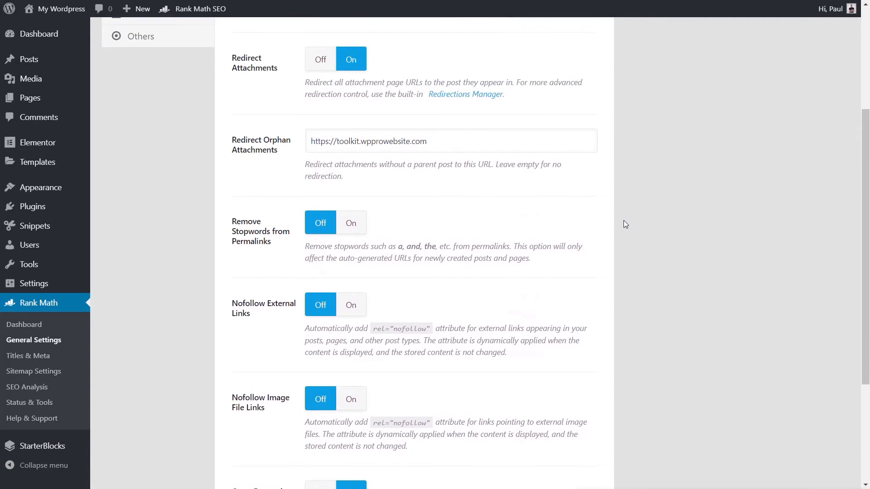
scroll(623, 221, "up", 1)
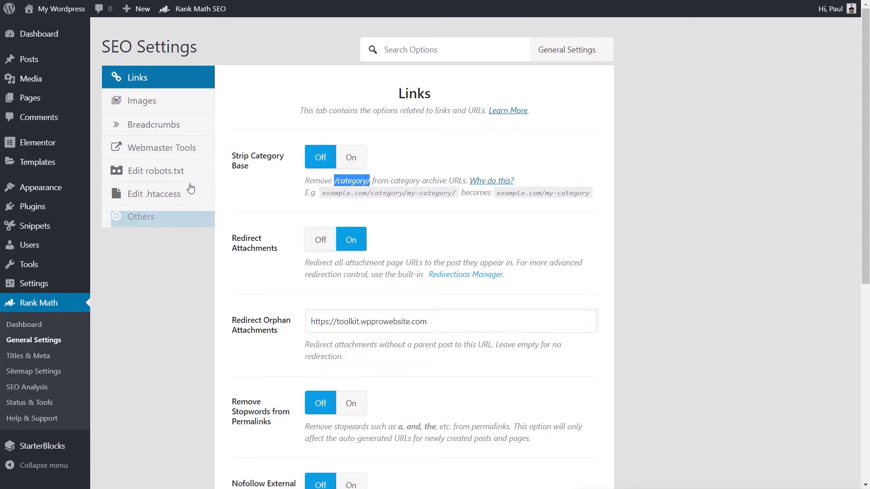
Try the Images setting that adds missing ALT attributes, browse the variables for its alt attribute format, and switch it off again
left_click(154, 101)
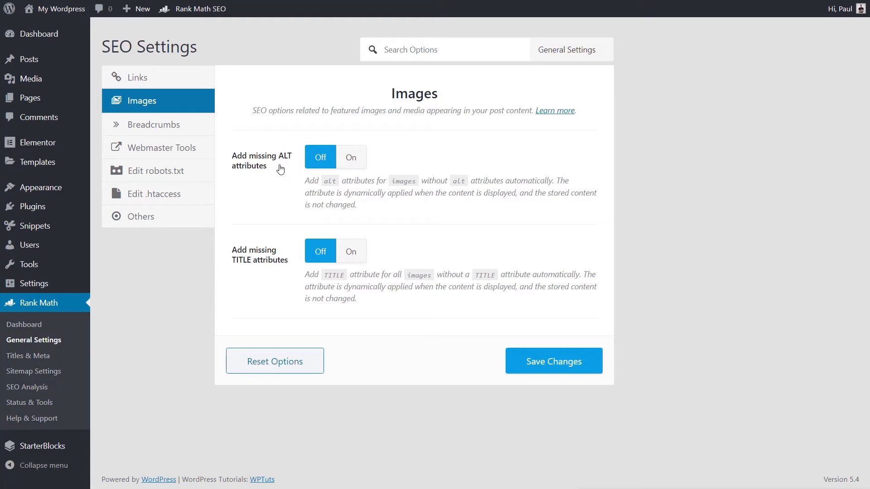
left_click(358, 159)
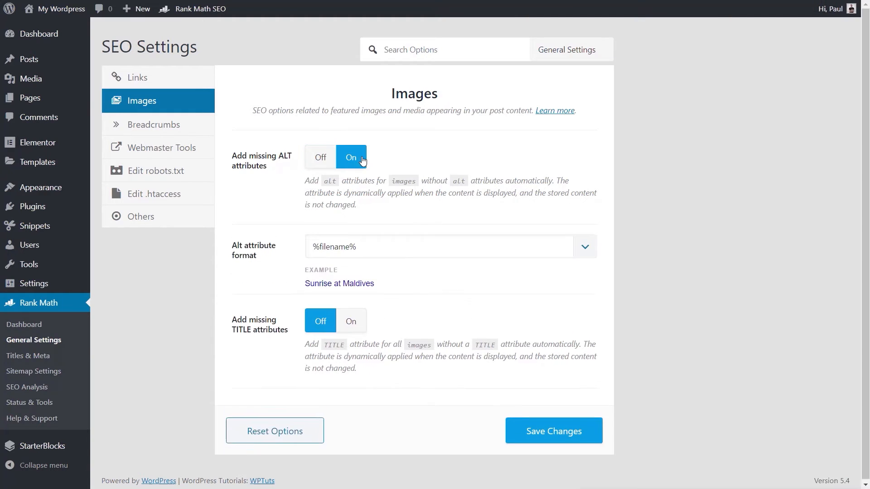
left_click(375, 254)
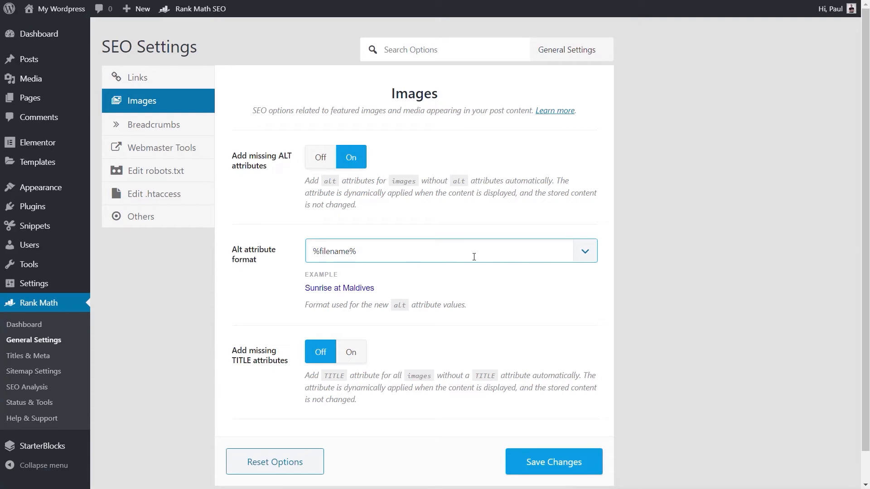
left_click(581, 252)
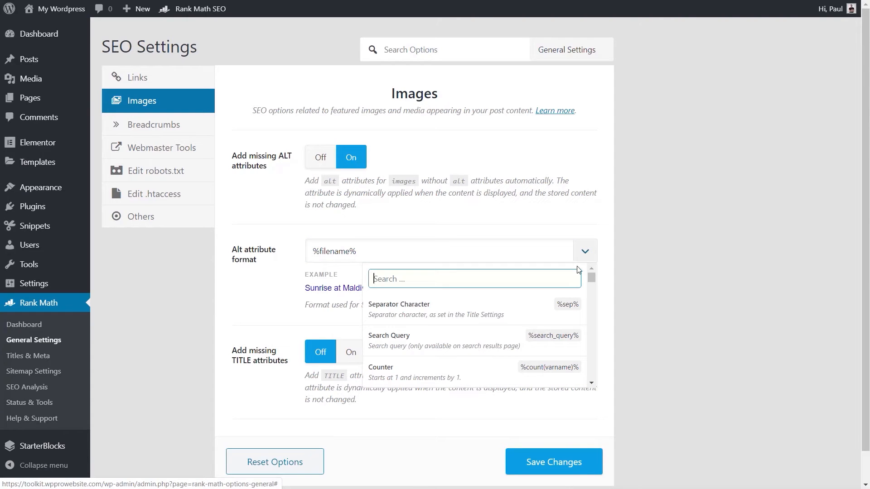
scroll(594, 287, "down", 2)
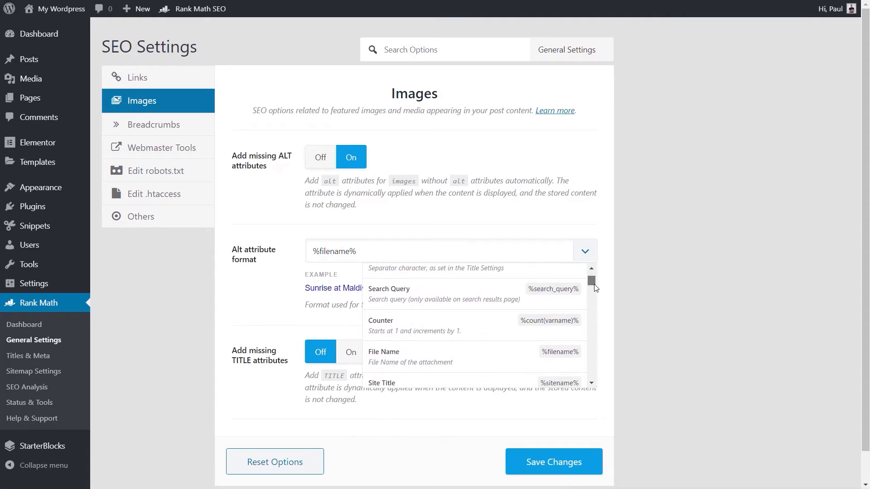
scroll(593, 286, "up", 2)
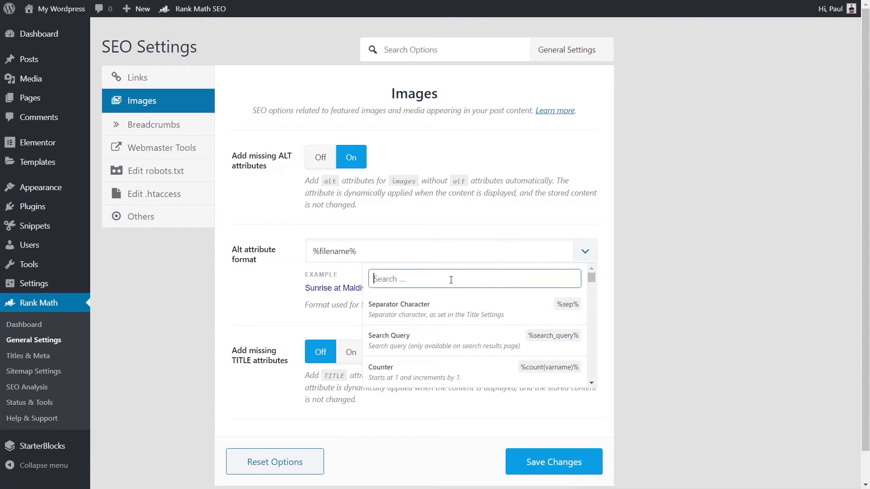
left_click(415, 256)
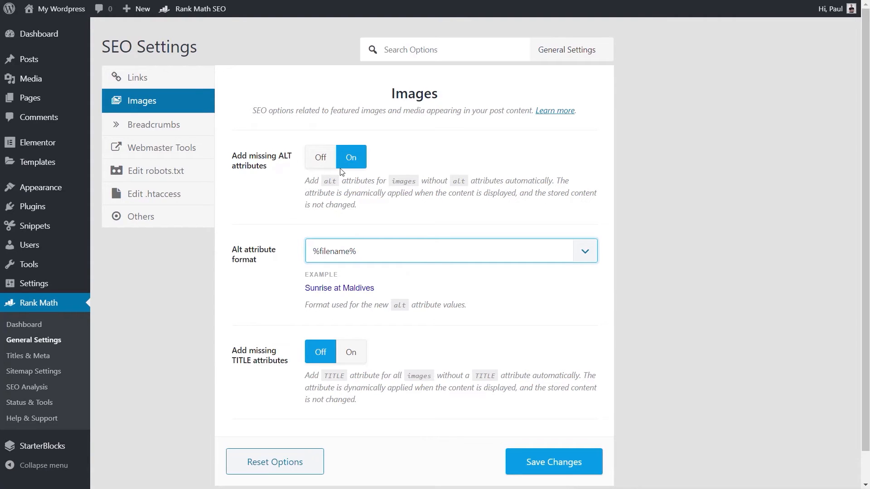
left_click(321, 160)
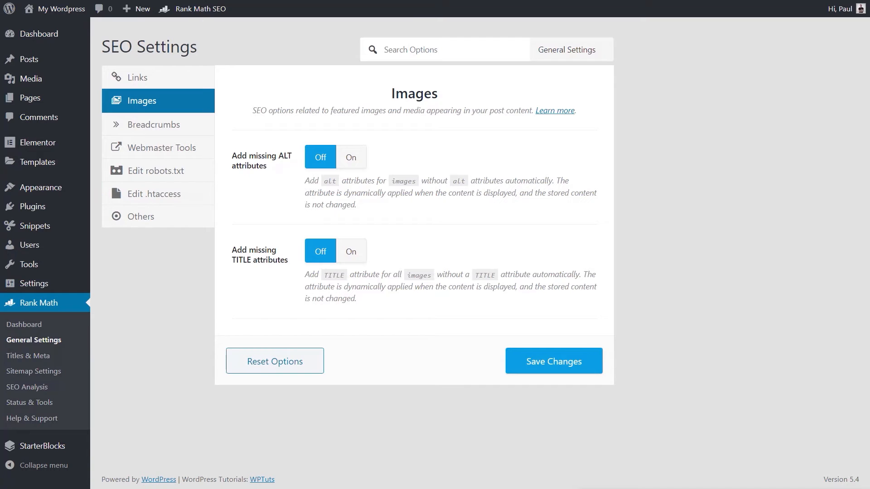
Examine the Webmaster Tools verification fields, from Google Search Console and Bing through Norton Safe Web, in the general settings
left_click(174, 154)
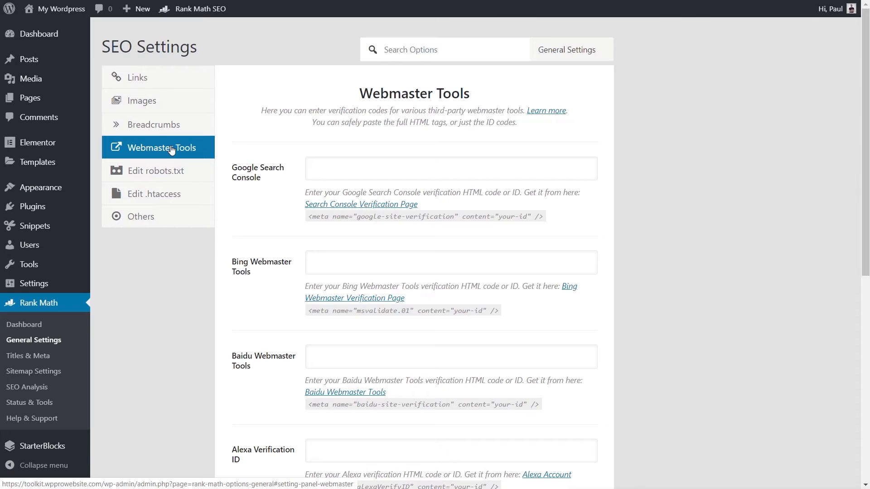
left_click(340, 164)
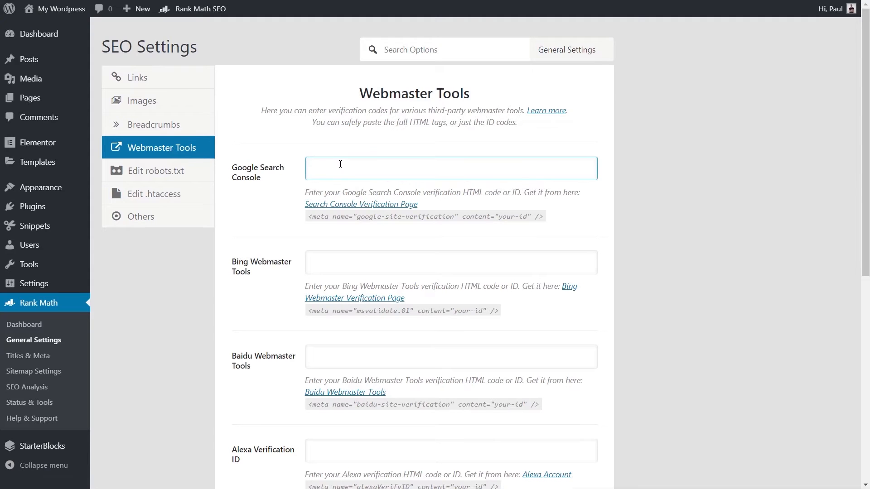
left_click(339, 260)
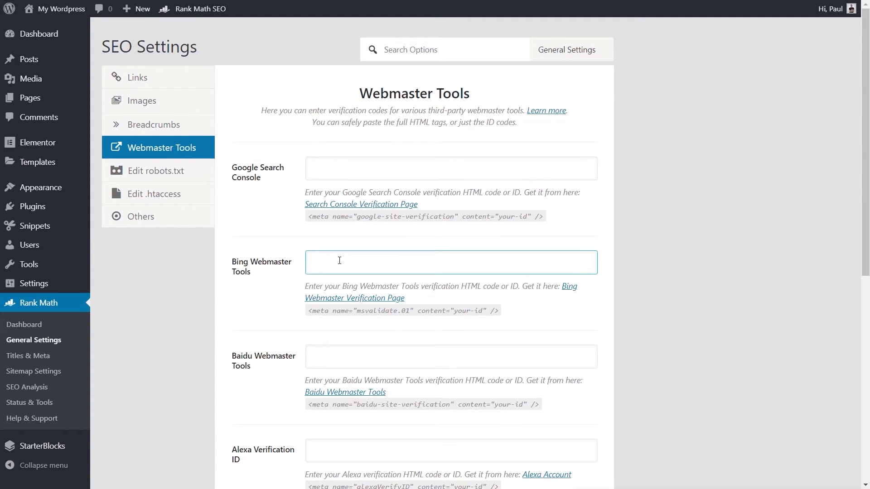
left_click(347, 351)
left_click(340, 452)
left_click(207, 436)
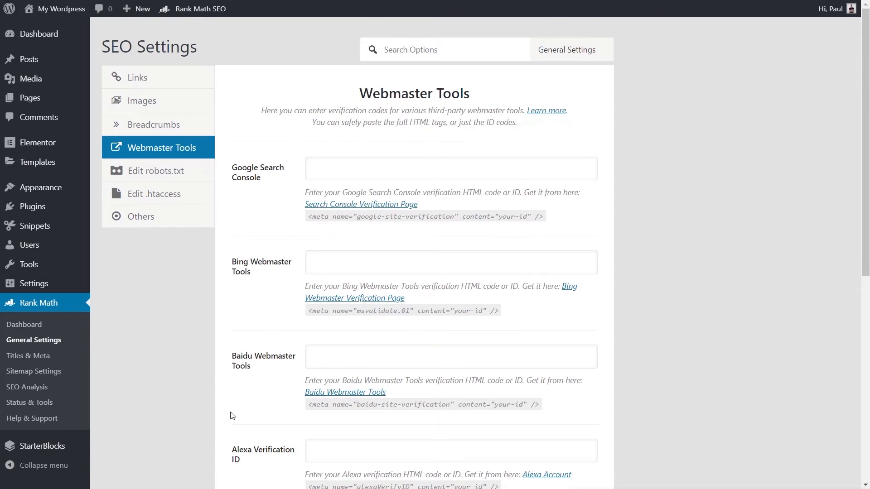
scroll(198, 388, "down", 3)
scroll(198, 385, "down", 2)
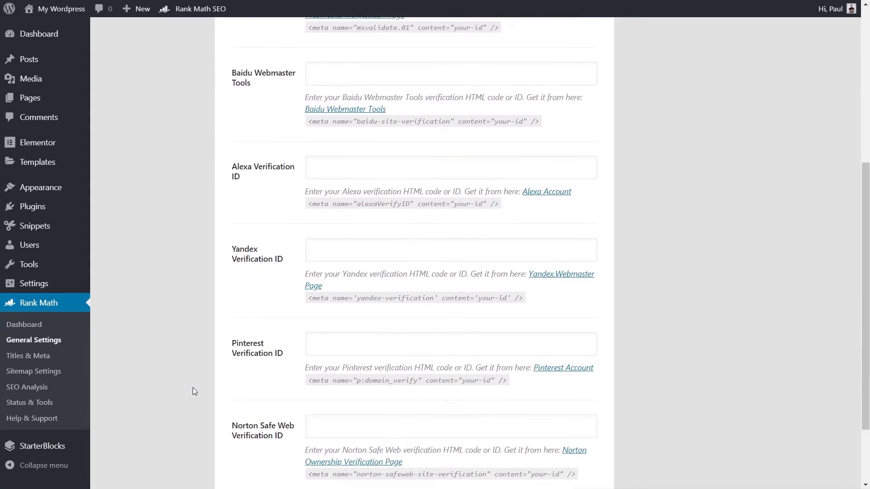
scroll(193, 388, "down", 2)
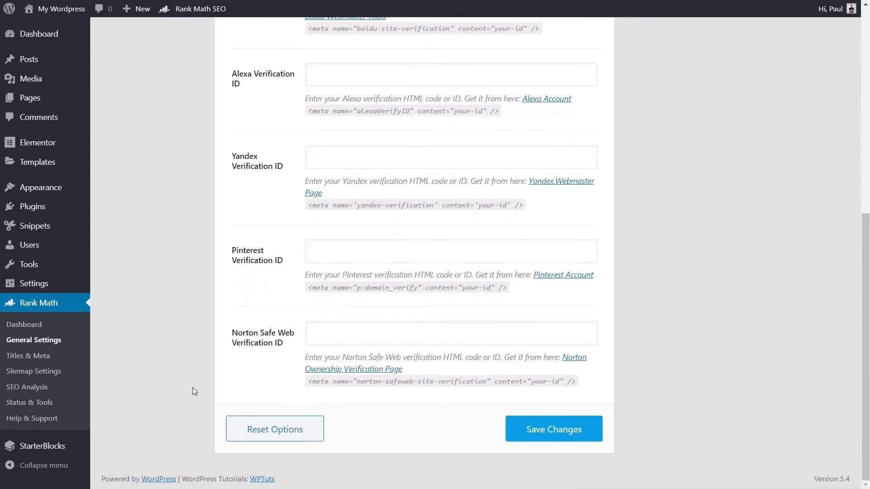
scroll(192, 387, "up", 6)
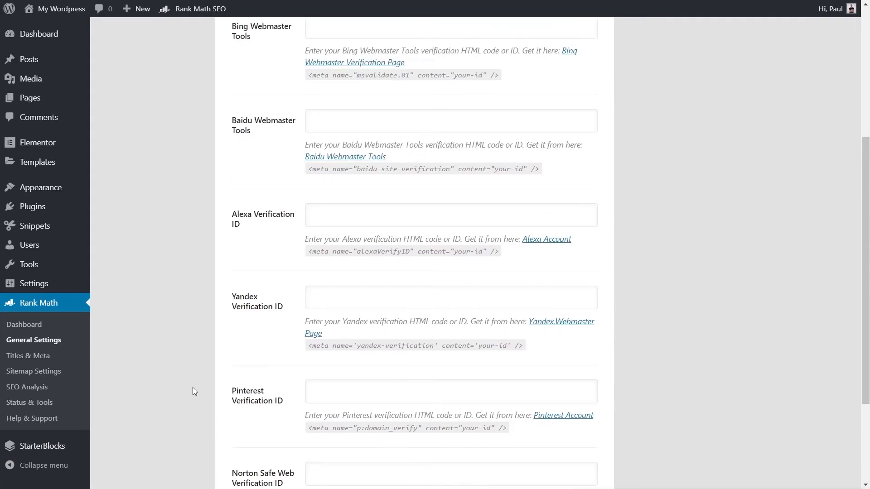
left_click(326, 128)
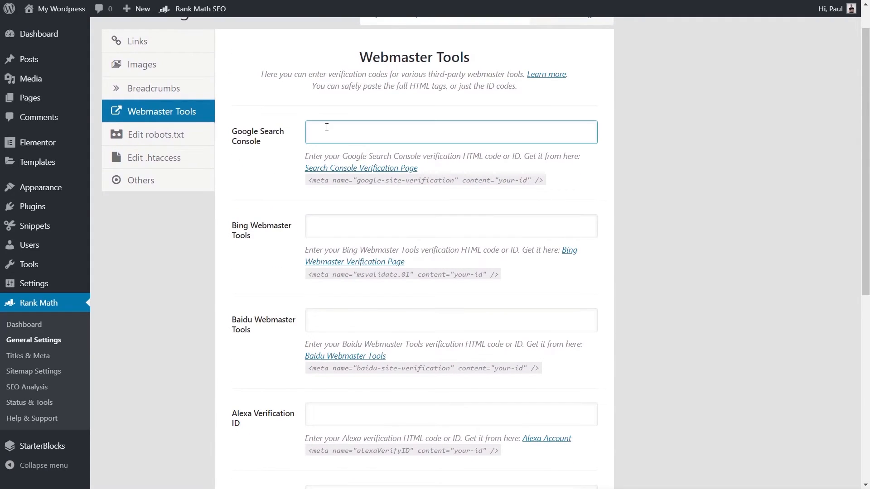
left_click(348, 226)
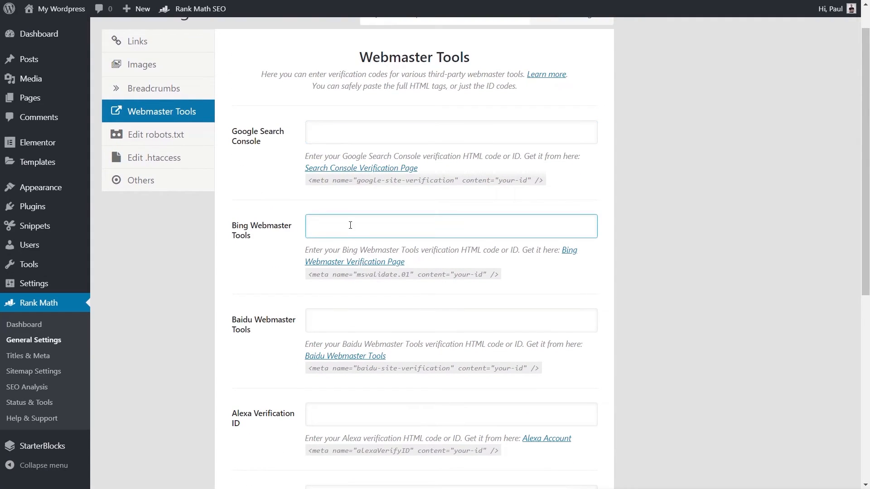
Examine the .htaccess editor in the general settings, including its risk notice and the file contents
left_click(177, 388)
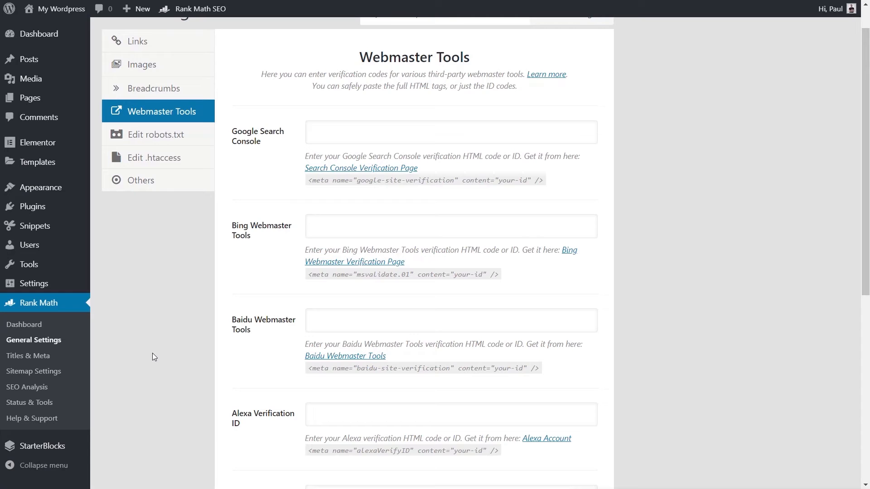
scroll(152, 357, "up", 1)
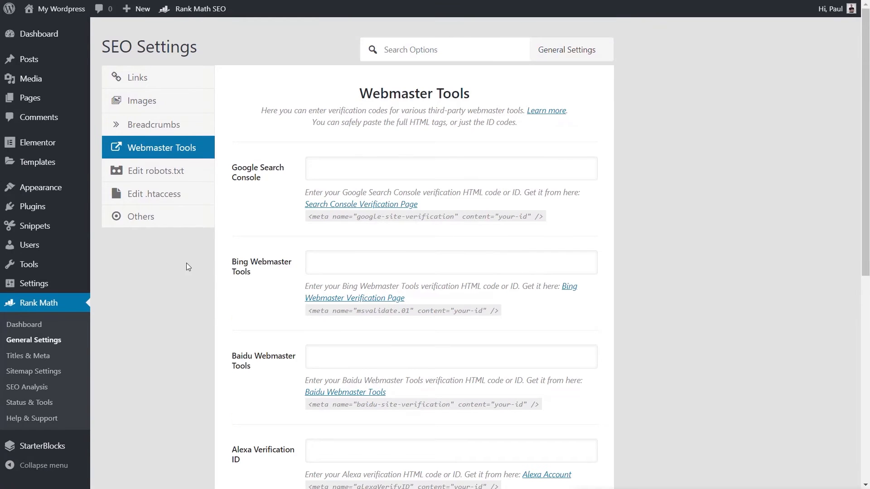
left_click(173, 204)
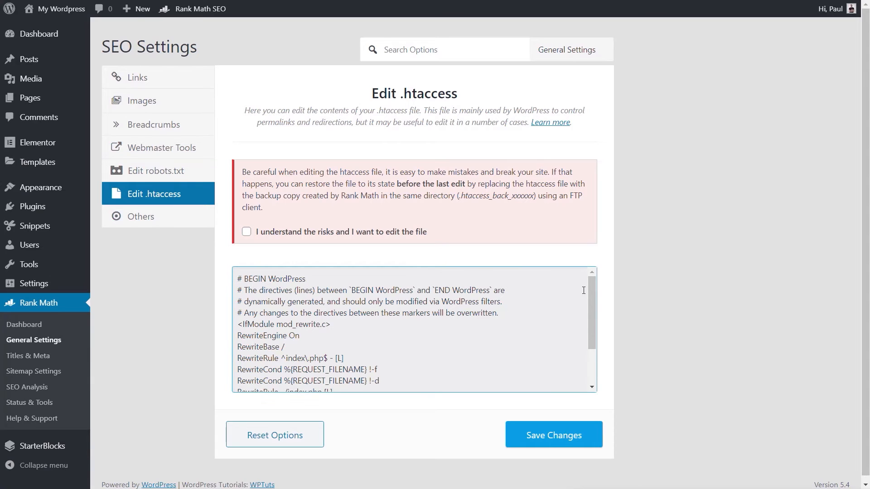
mouse_move(592, 292)
left_mouse_down()
mouse_move(593, 335)
mouse_move(599, 289)
left_mouse_up()
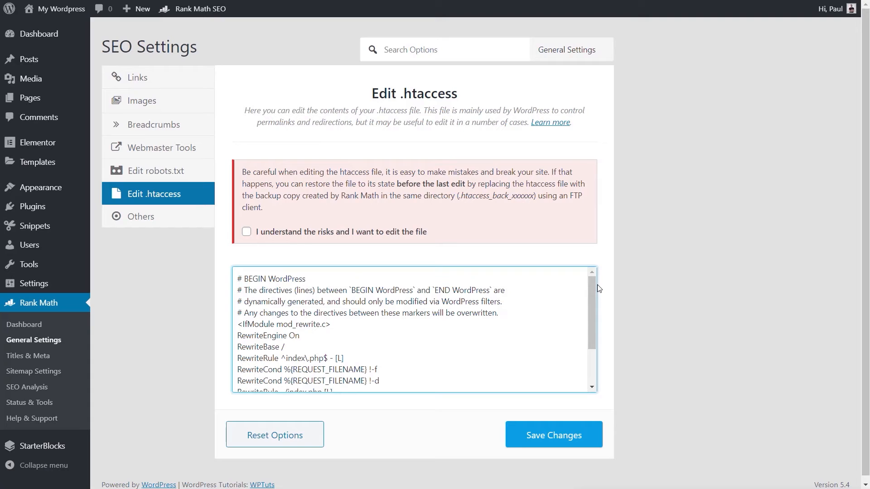
Examine the Others options in the general settings, including usage tracking, SEO score display, RSS content and available variables
left_click(166, 219)
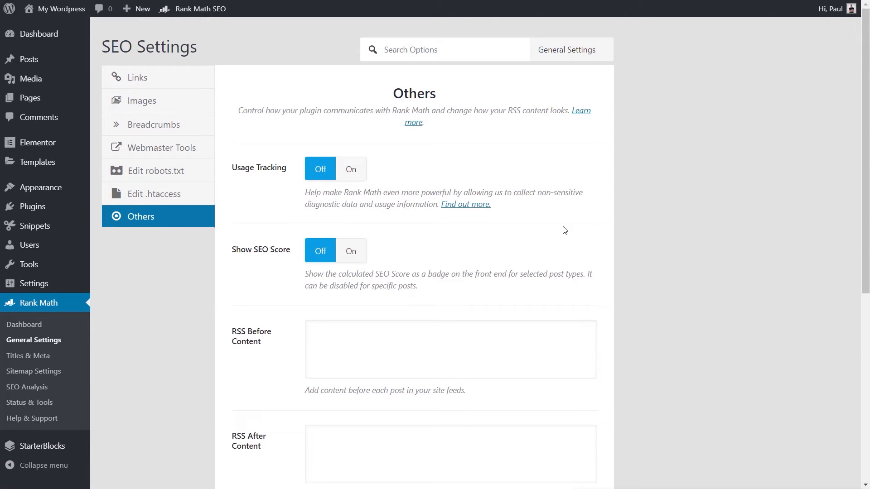
scroll(659, 334, "down", 7)
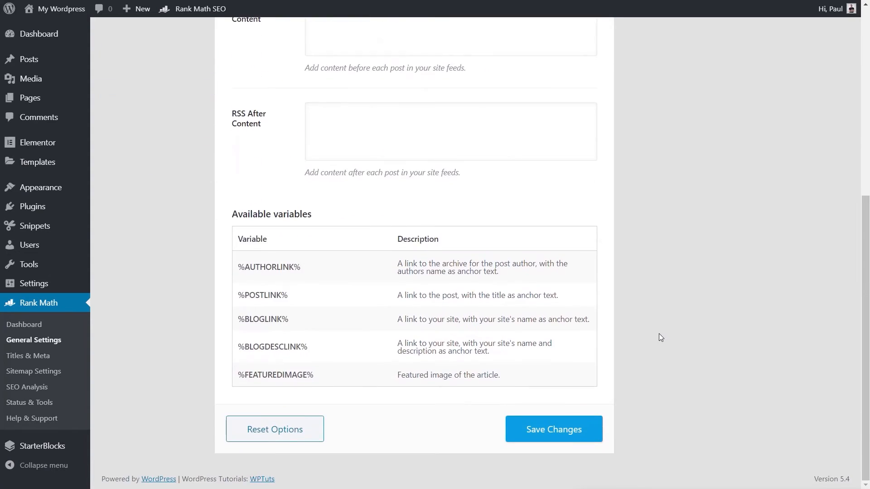
scroll(658, 337, "up", 6)
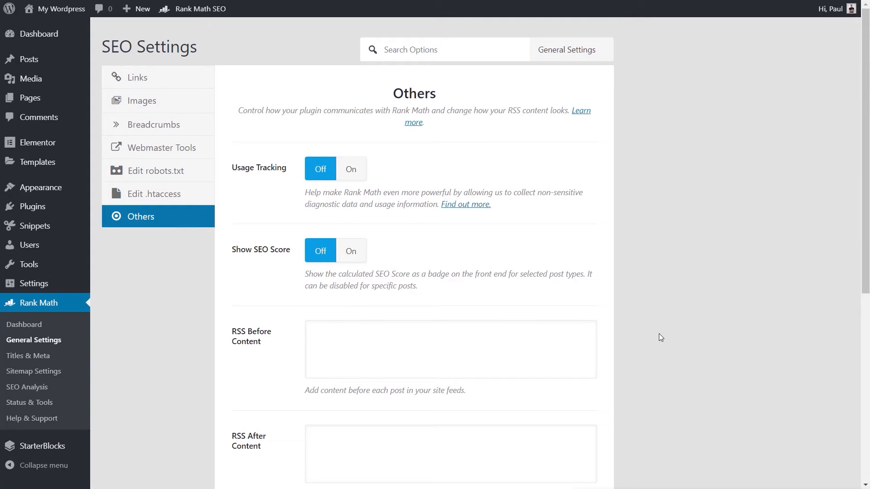
Examine the Global Meta options under Titles & Meta, from robots meta and separator character to OpenGraph thumbnail and Twitter card type
left_click(47, 361)
left_click(491, 50)
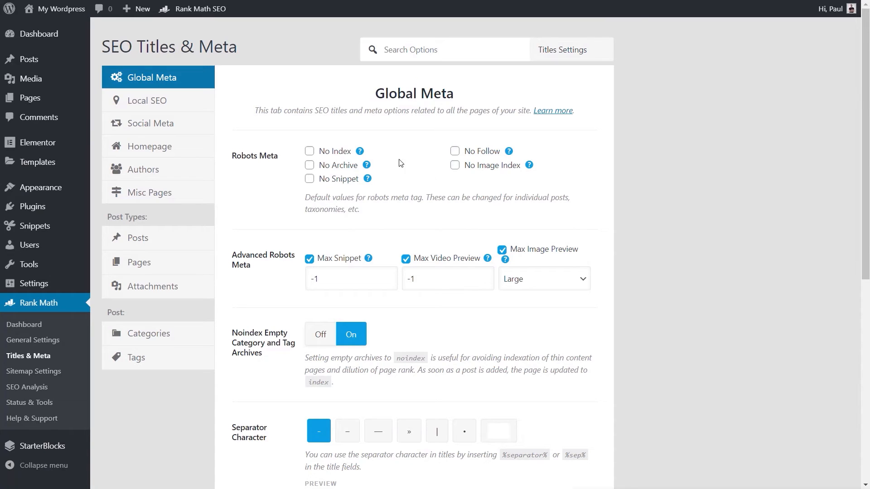
mouse_move(360, 154)
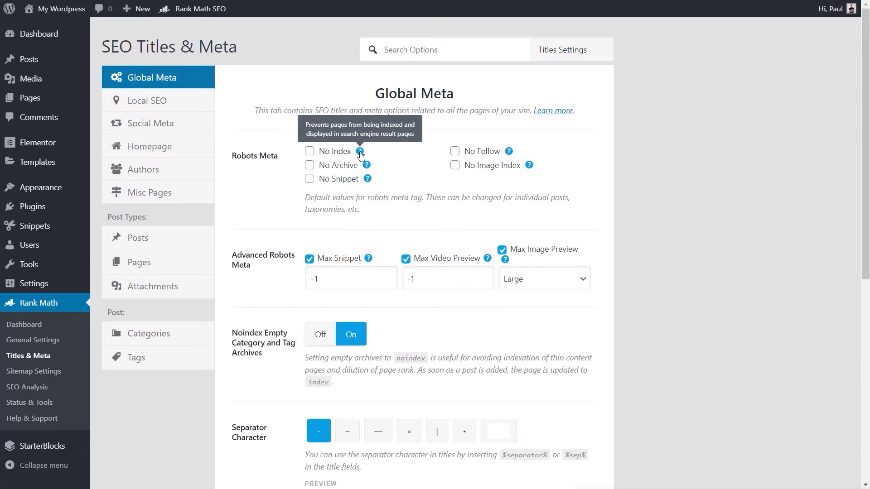
scroll(596, 240, "down", 3)
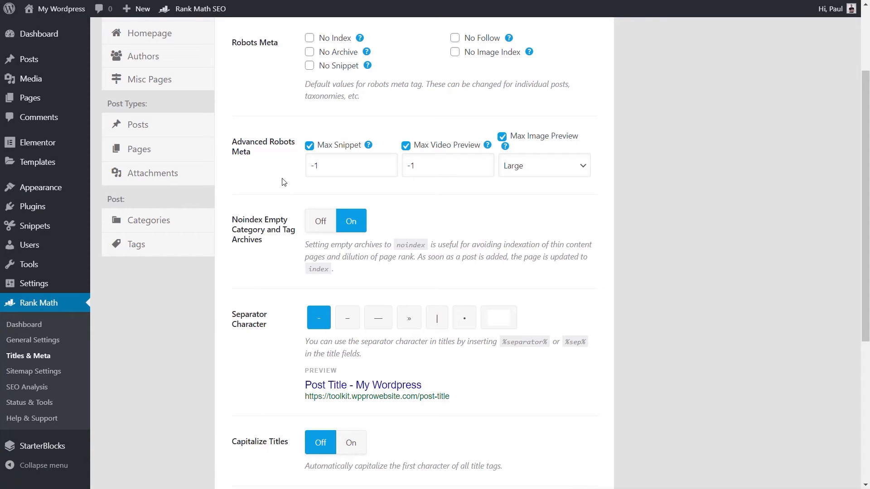
scroll(262, 274, "down", 5)
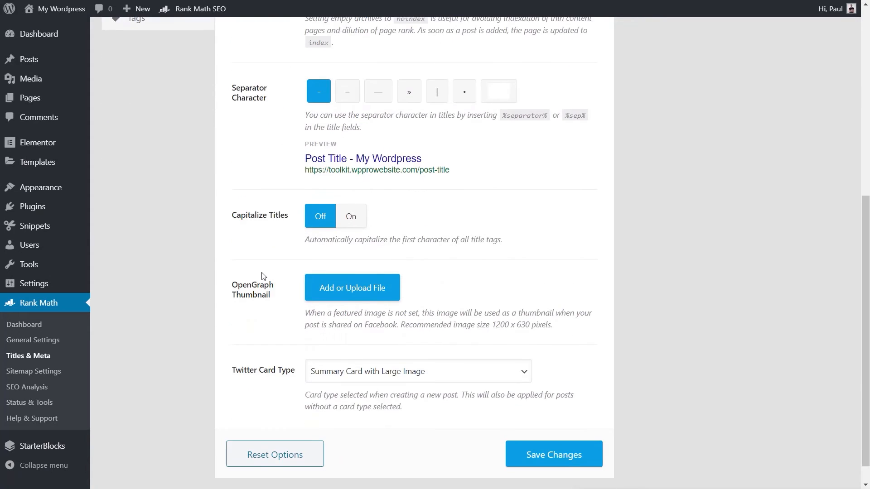
scroll(262, 275, "up", 8)
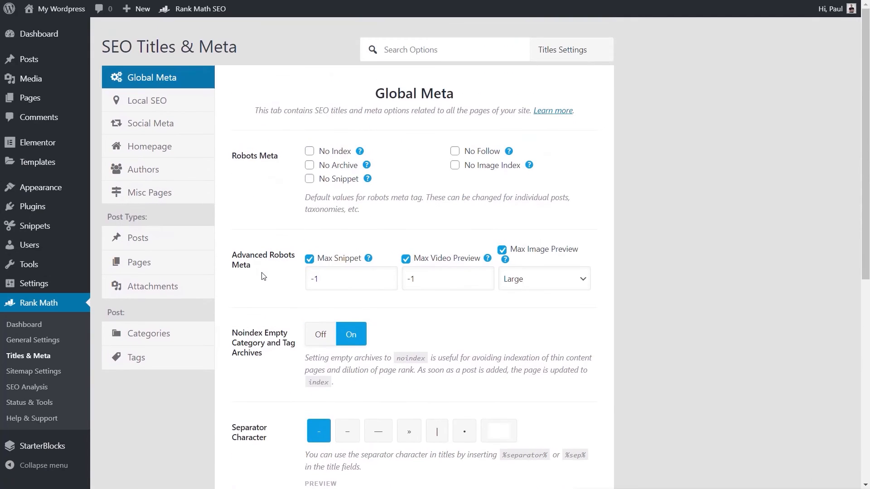
Try Organization as the entity the site represents in the Local SEO settings and switch back to Person
left_click(161, 104)
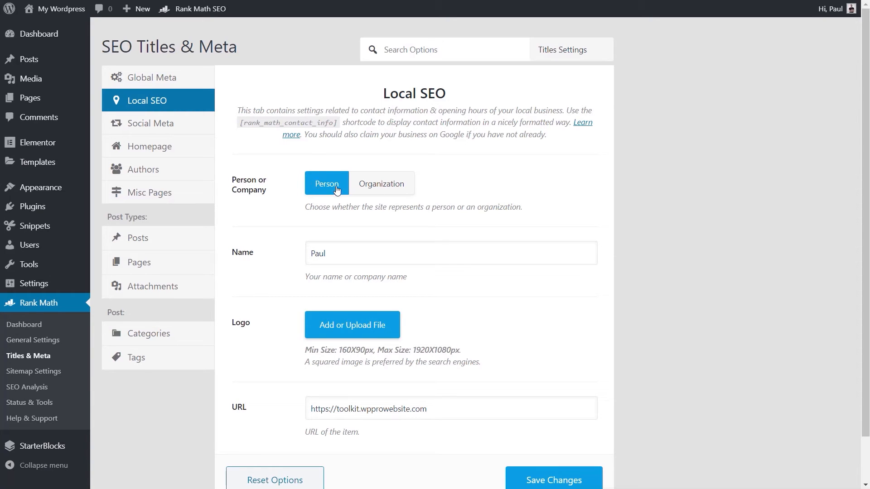
left_click(399, 187)
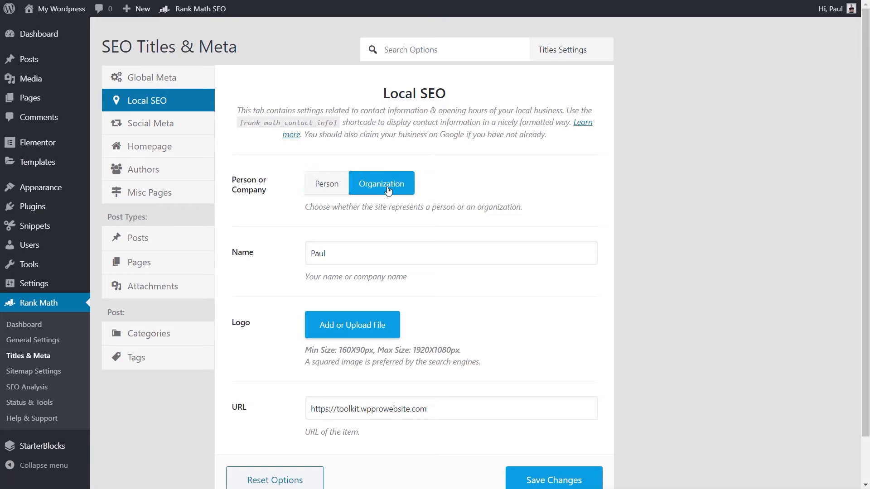
scroll(490, 313, "down", 2)
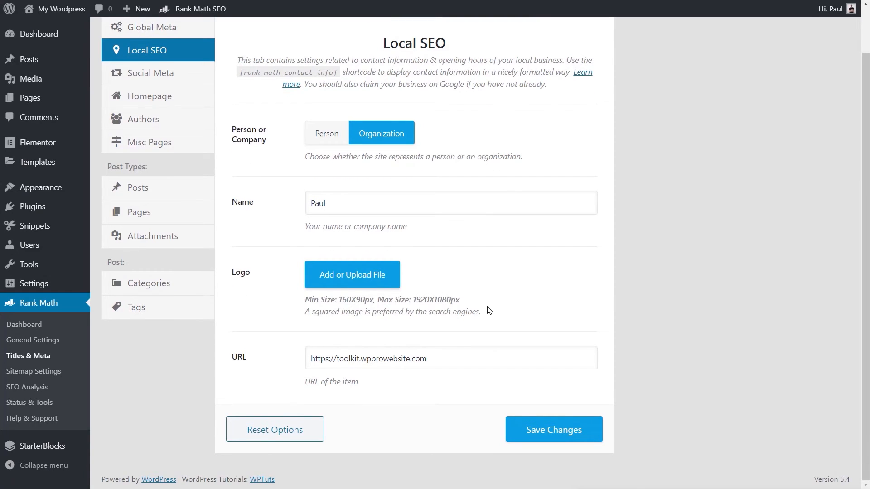
scroll(484, 304, "up", 2)
left_click(337, 185)
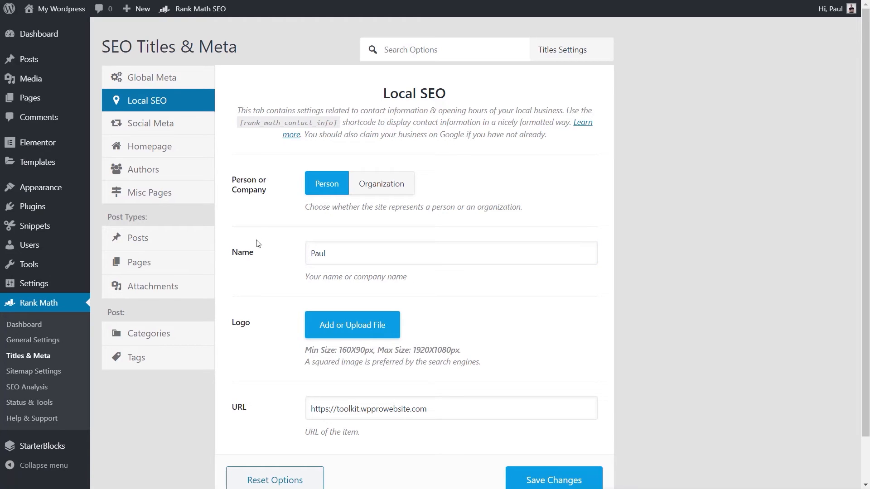
Examine the Name, Logo and URL fields of the Local SEO settings
left_click(345, 249)
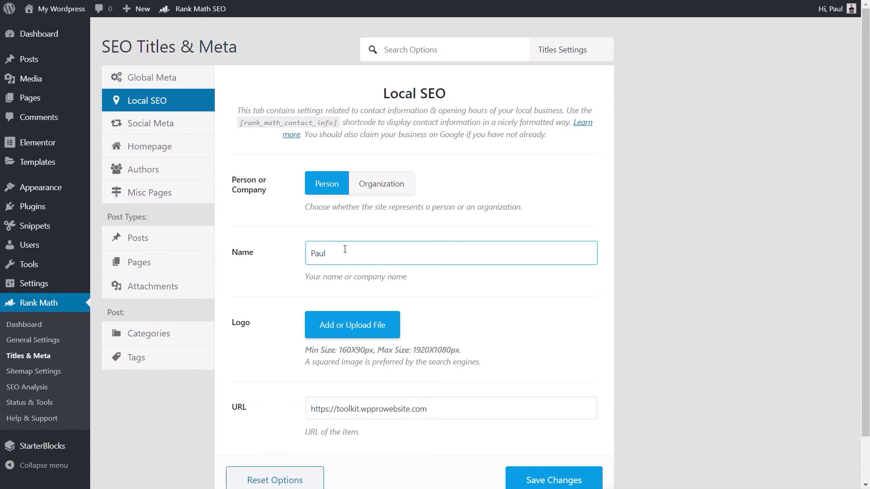
left_click(255, 346)
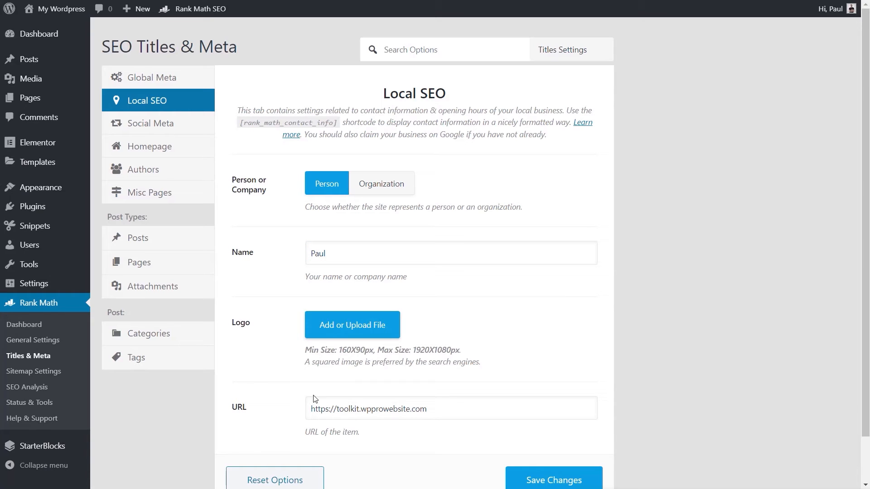
left_click(281, 410)
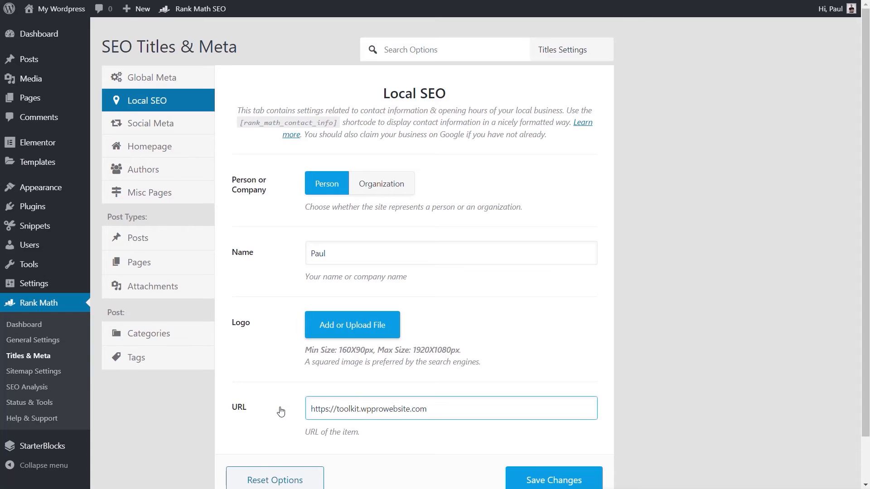
scroll(280, 407, "down", 2)
scroll(281, 407, "up", 2)
Examine the Social Meta fields for Facebook, Twitter and other networks, and the Homepage title, description and robots options
left_click(154, 125)
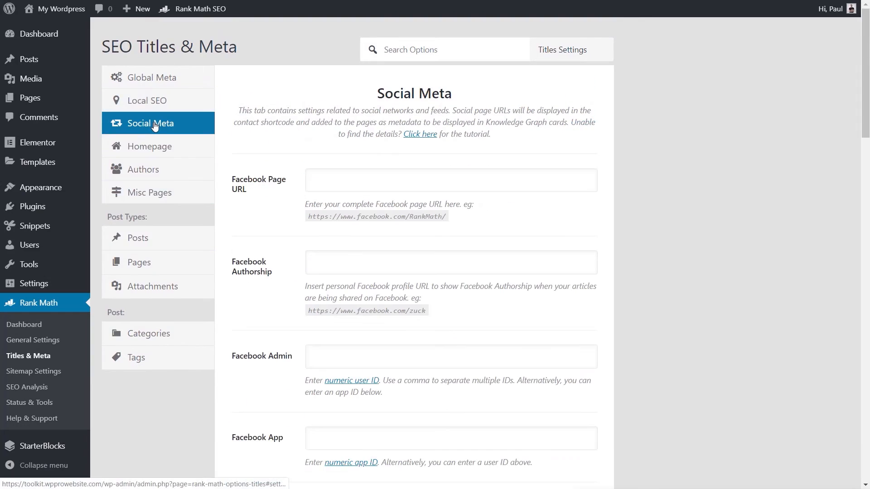
left_click(257, 193)
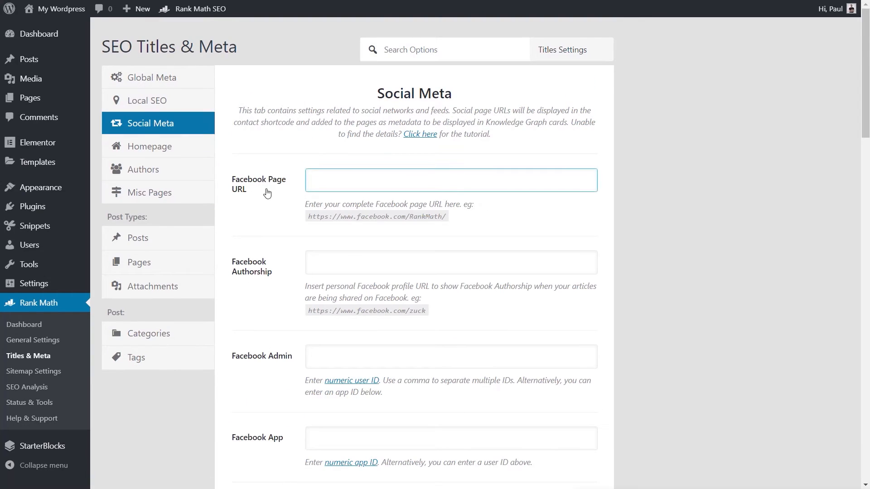
left_click(261, 270)
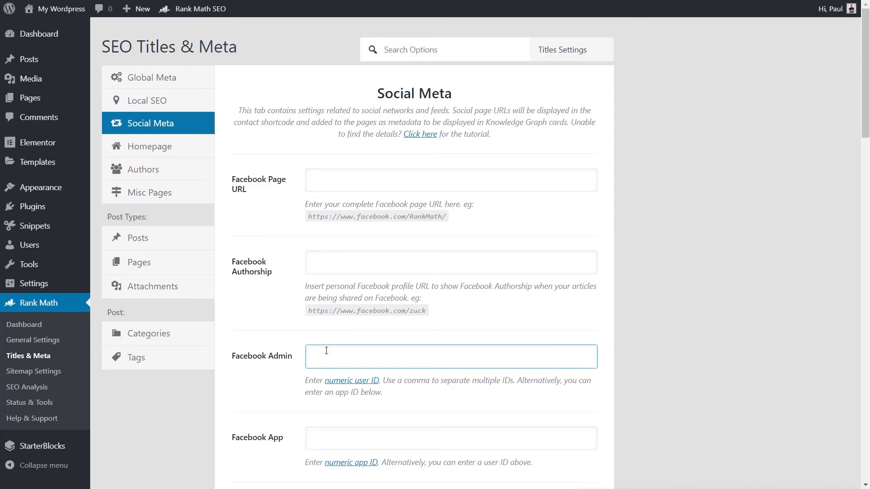
scroll(270, 394, "down", 4)
scroll(270, 394, "down", 10)
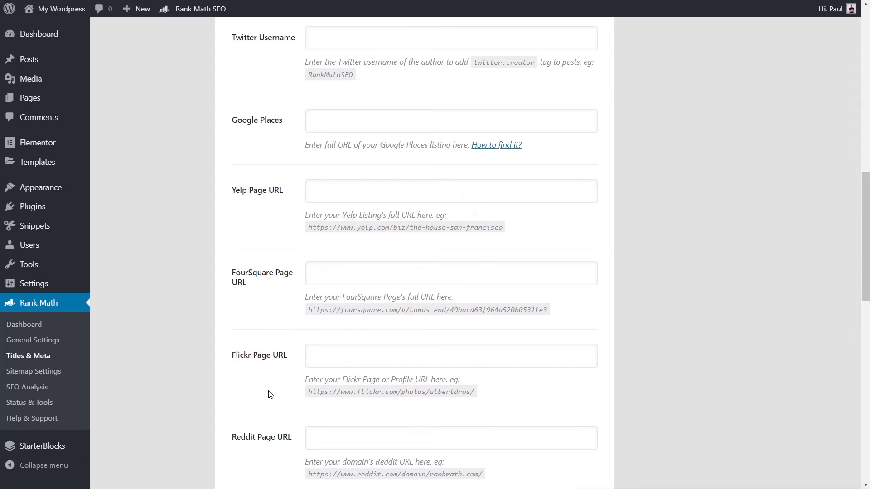
scroll(271, 395, "up", 8)
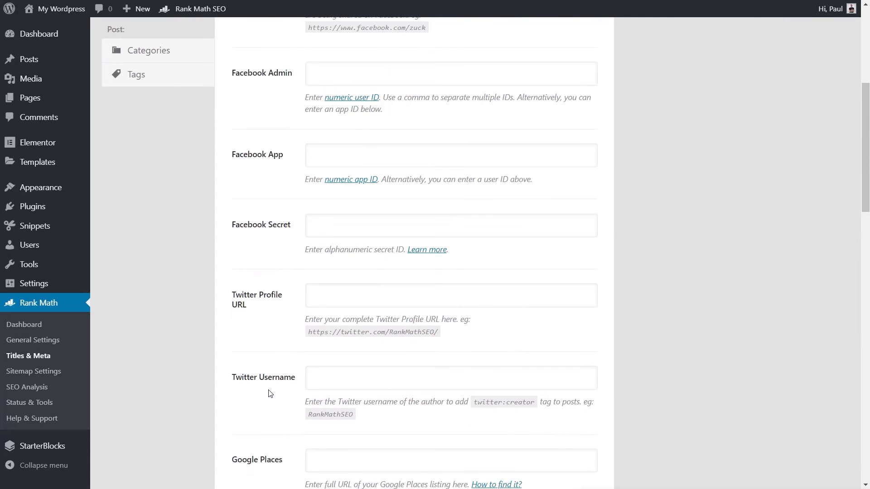
scroll(271, 394, "up", 6)
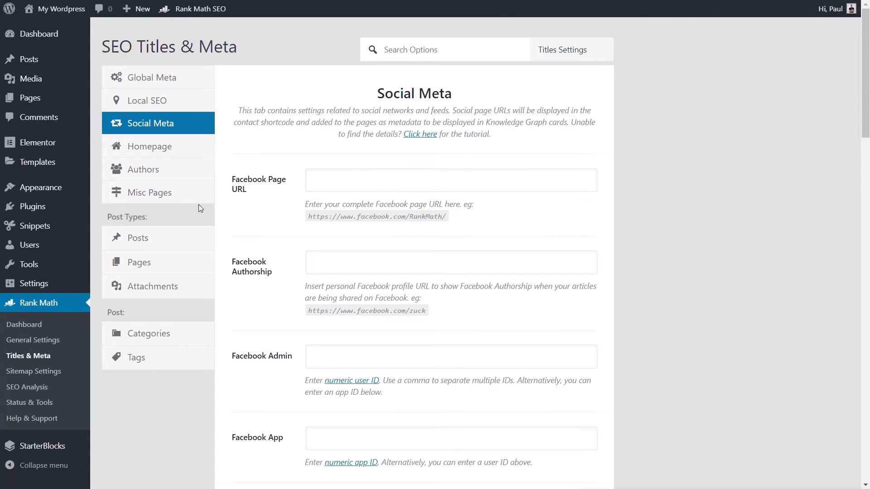
left_click(147, 154)
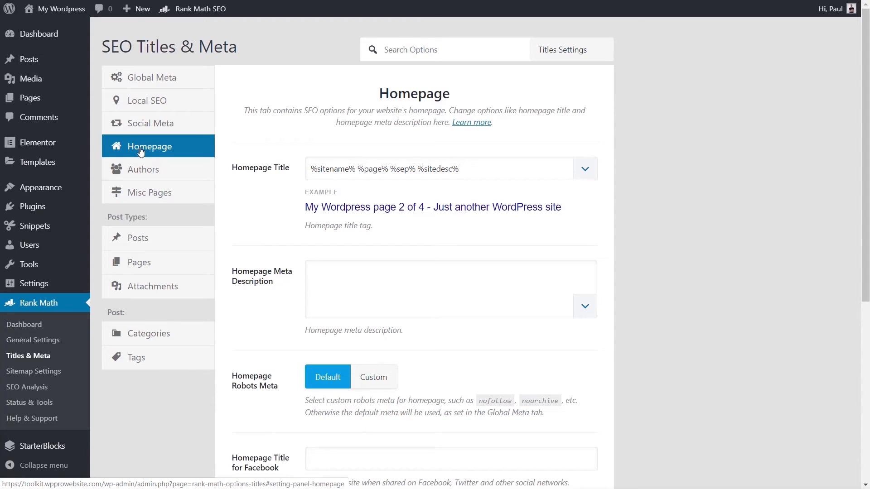
scroll(667, 314, "down", 1)
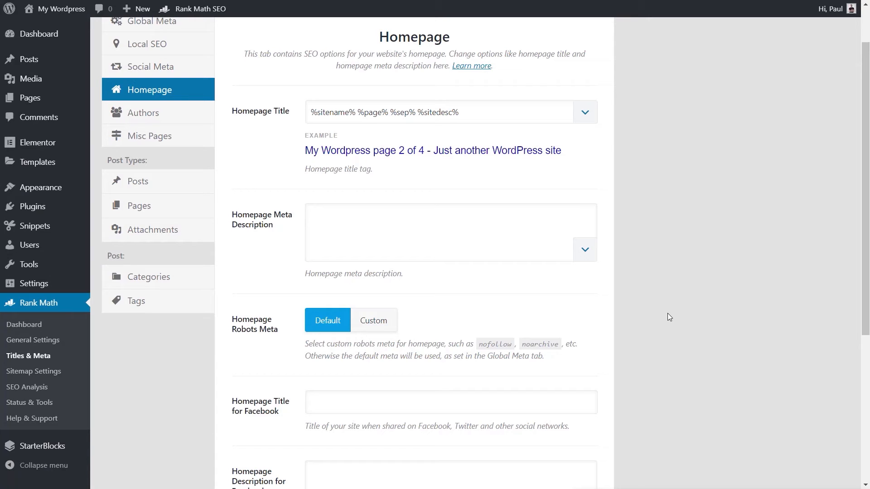
Disable the author archives in the Authors settings and save the changes
left_click(131, 114)
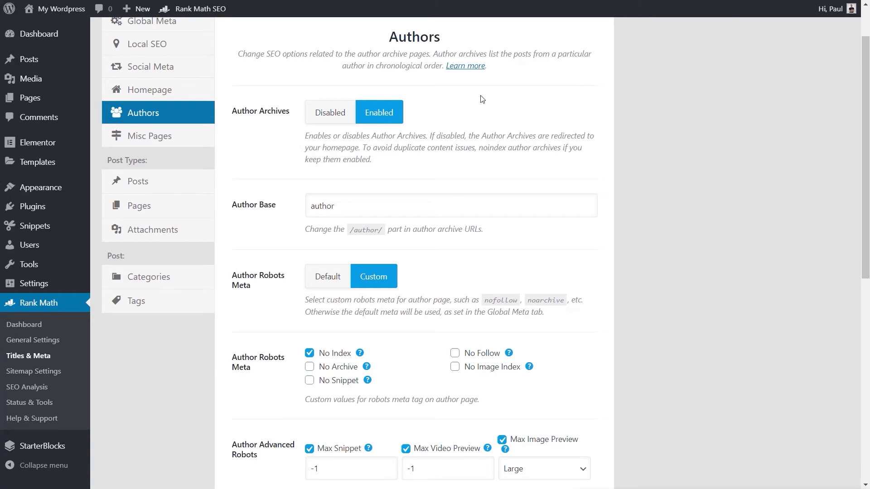
left_click(329, 114)
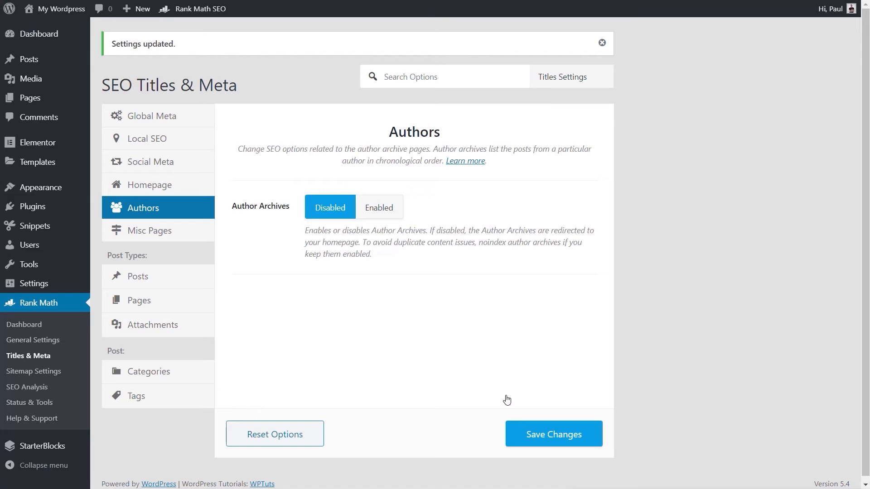
Examine the Misc Pages settings, including date archives, search results title, 404 title and the robots options
left_click(143, 231)
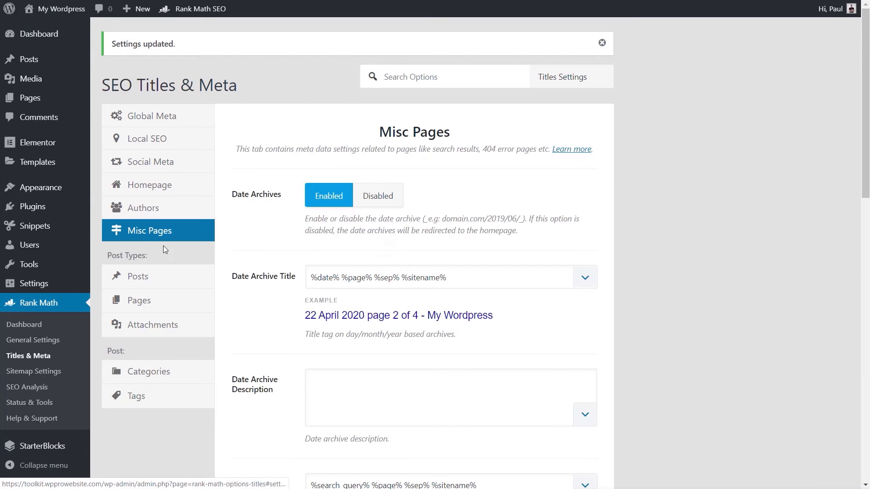
scroll(632, 297, "down", 3)
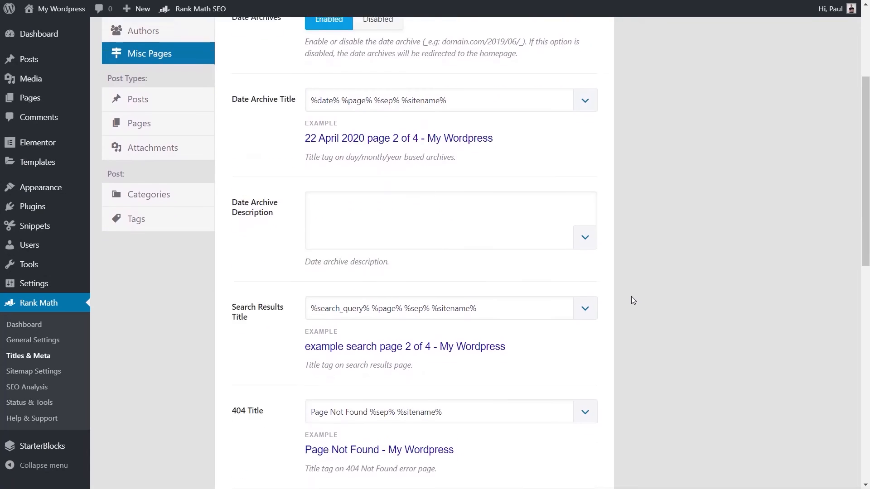
scroll(632, 300, "down", 4)
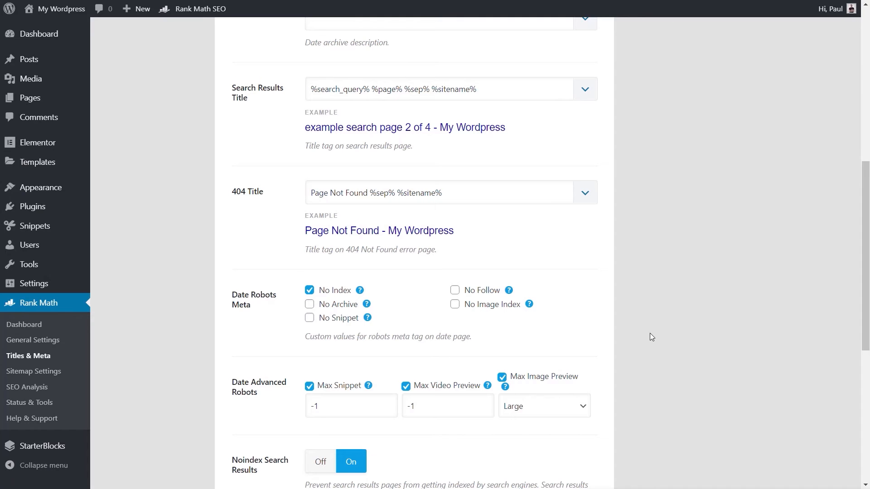
scroll(650, 335, "down", 1)
scroll(649, 333, "up", 7)
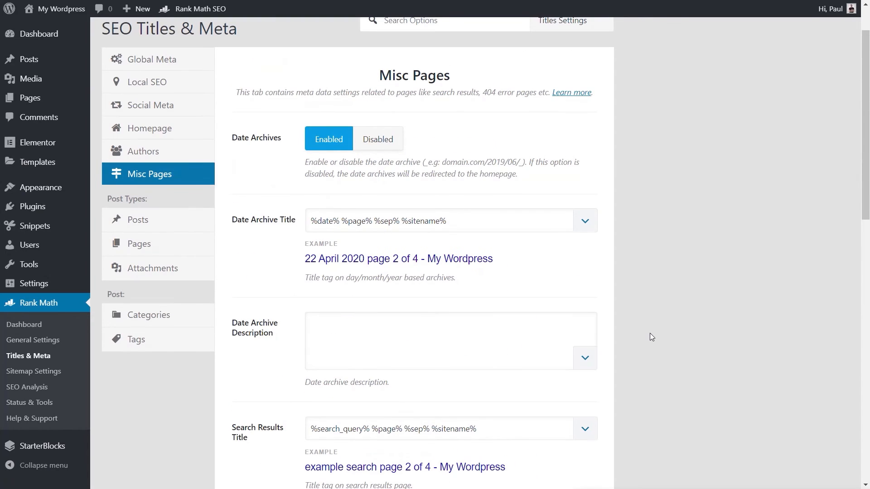
Examine the Single Post Title format in the Posts settings and browse the variables available for it
left_click(162, 229)
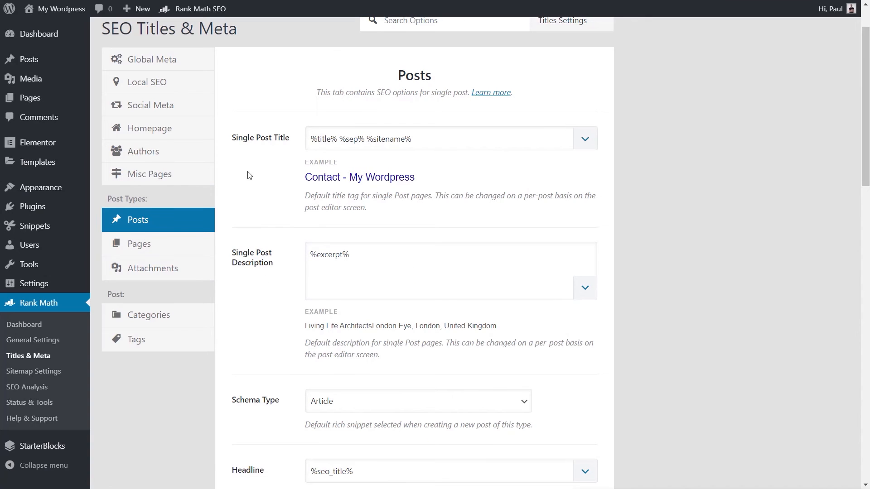
left_click(417, 141)
left_click_drag(417, 141, 306, 143)
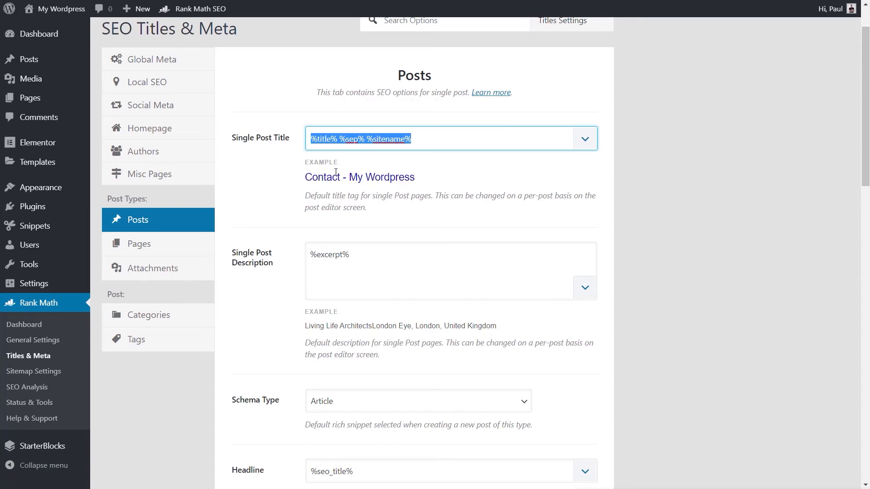
left_click(337, 141)
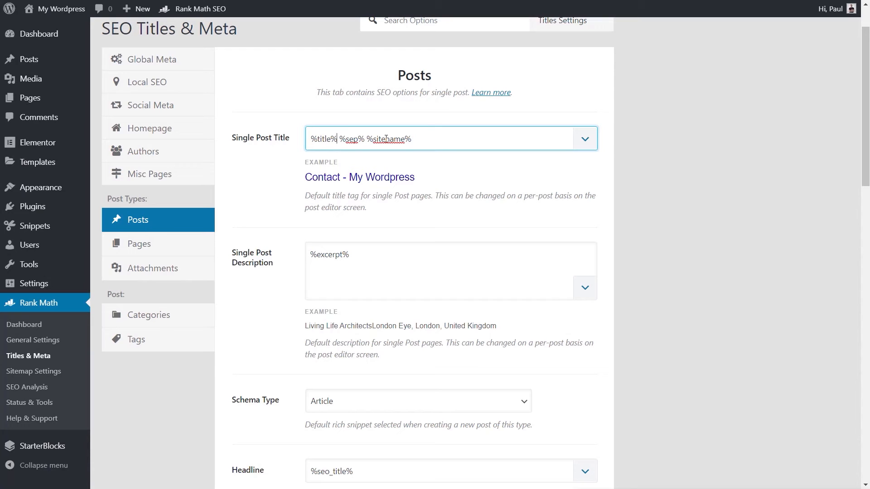
left_click(584, 139)
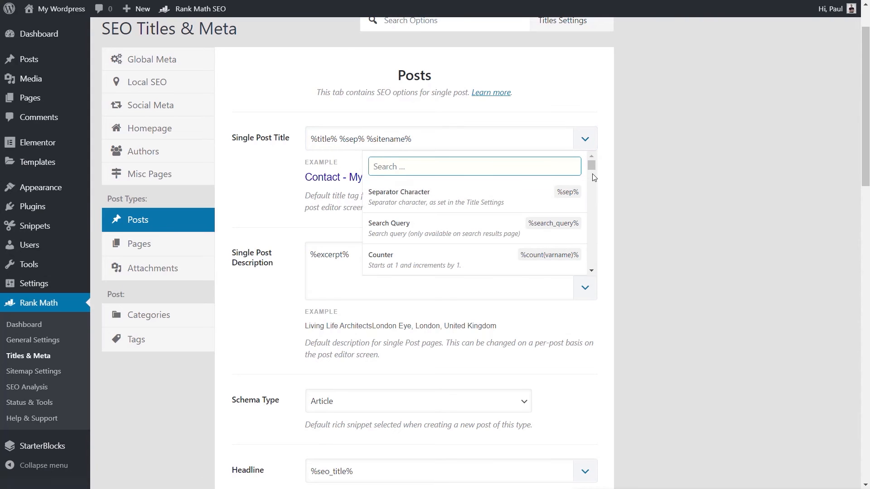
scroll(592, 180, "down", 5)
left_click_drag(594, 189, 592, 164)
left_click(618, 143)
Examine the Single Post Description field and the example previews of the post title and description
left_click(291, 263)
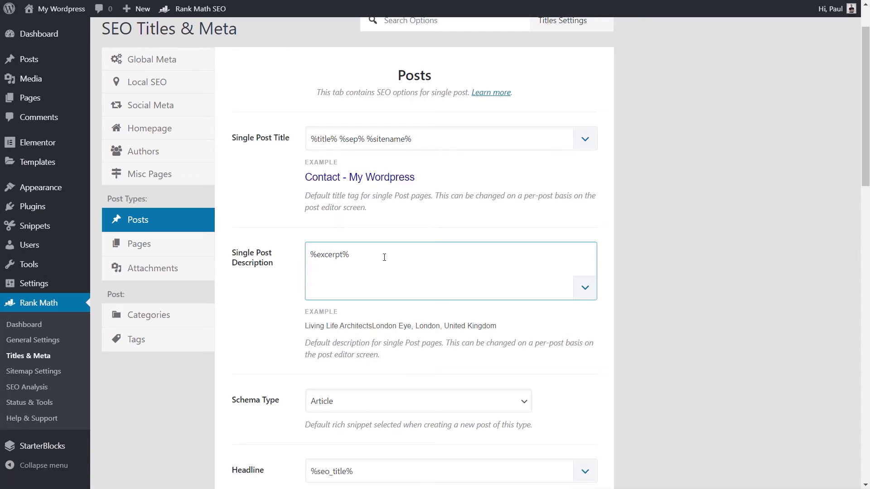
left_click_drag(379, 355, 311, 327)
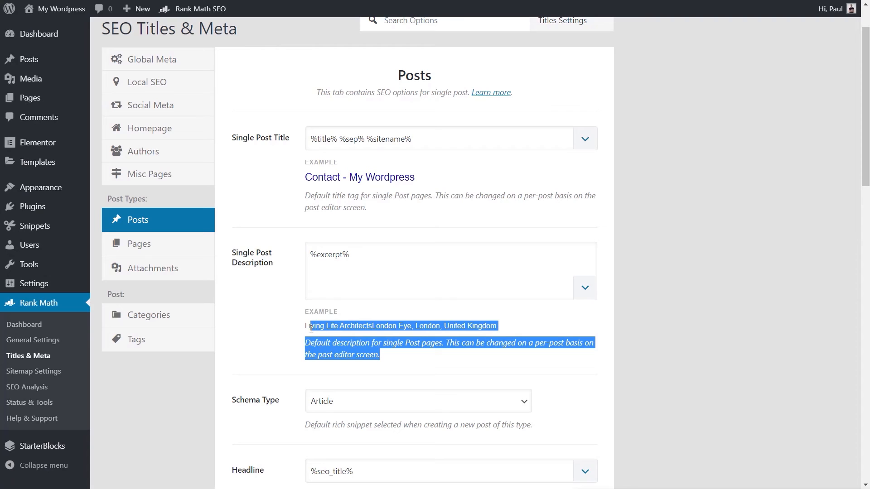
left_click_drag(419, 196, 319, 178)
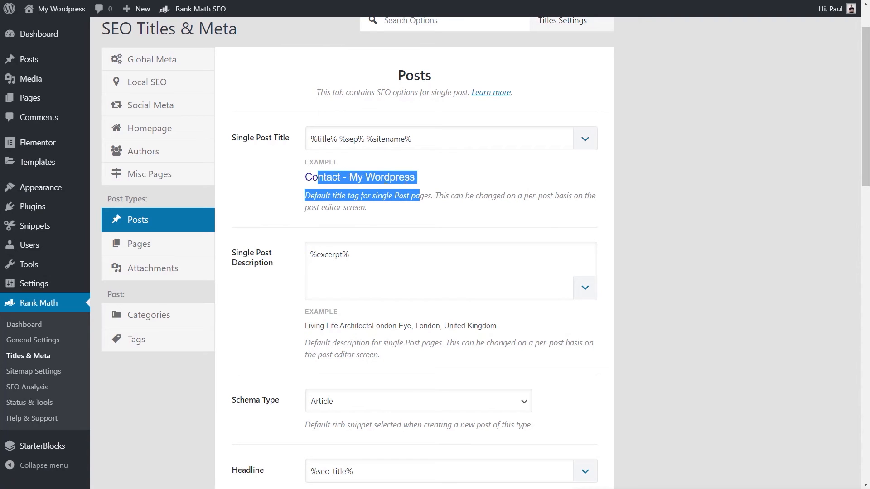
left_click(431, 186)
Look through the Schema Type options available for posts without changing the selection
scroll(261, 358, "down", 3)
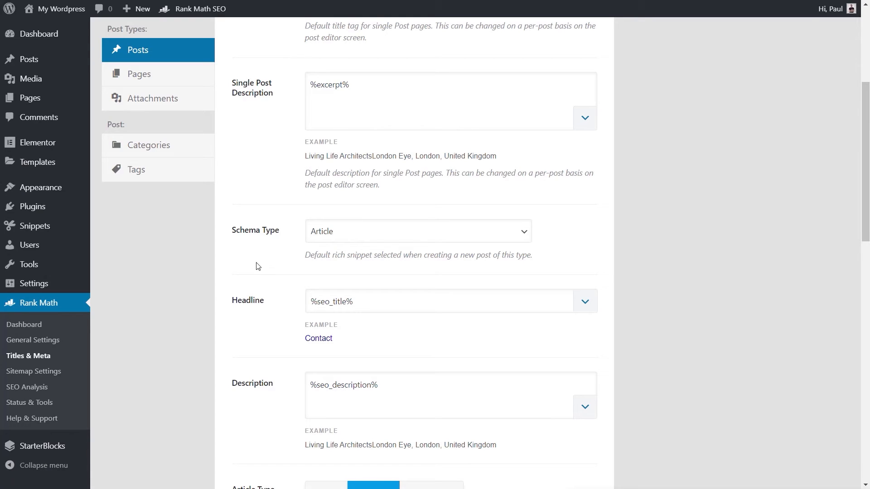
left_click(416, 236)
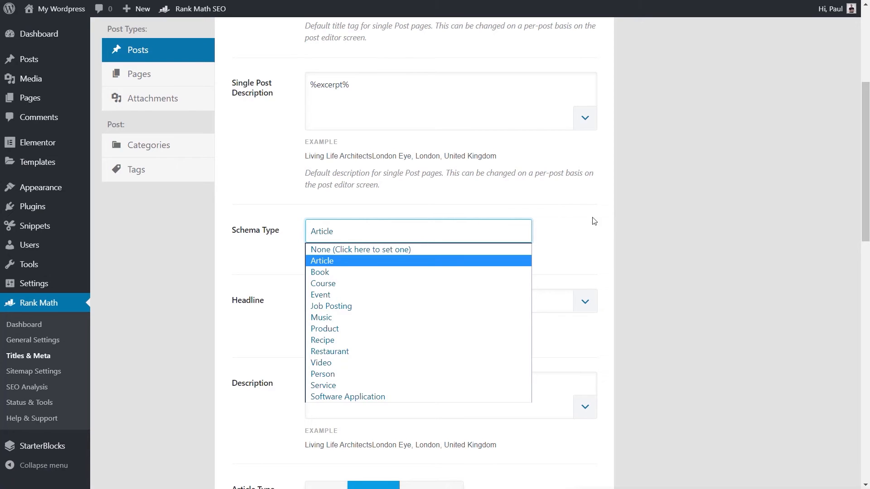
left_click(618, 219)
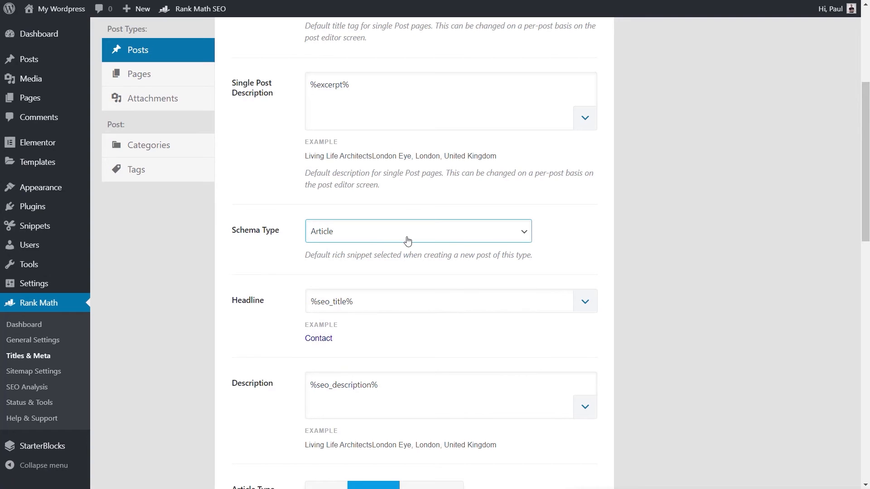
Examine the remaining Posts settings, from headline, description and article type to robots meta, link suggestions, primary taxonomy and bulk editing
scroll(272, 324, "down", 1)
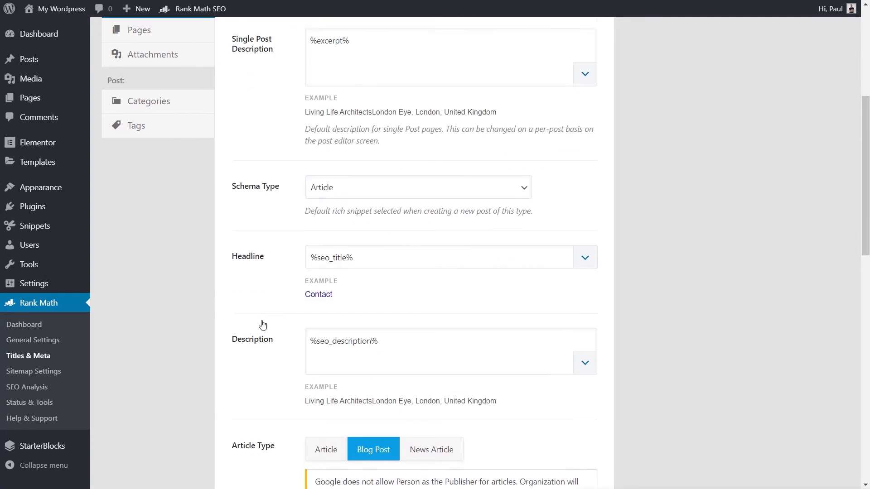
scroll(276, 358, "down", 3)
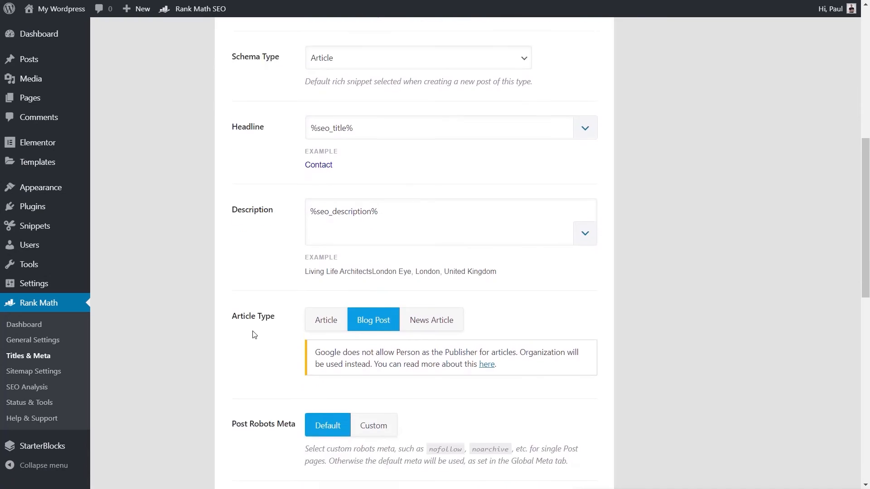
scroll(249, 335, "down", 5)
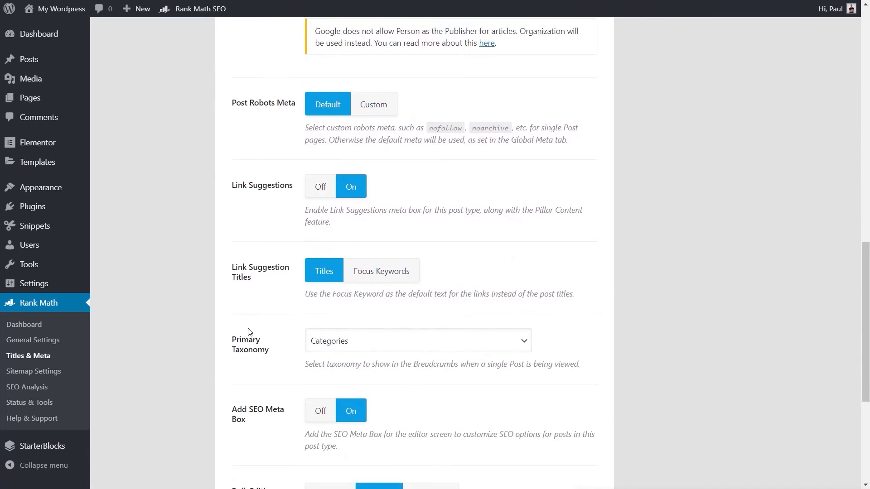
scroll(252, 337, "down", 3)
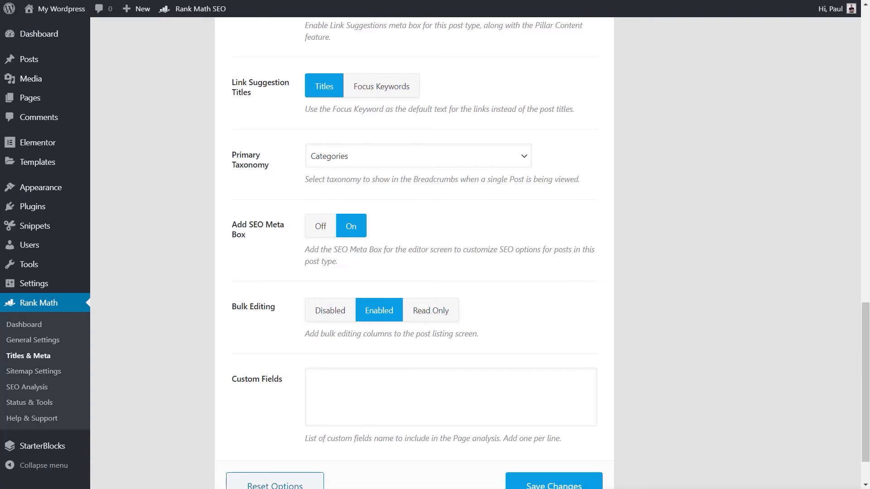
Examine the Categories settings, including archive titles, archive descriptions, robots meta and the SEO meta box
scroll(155, 272, "up", 18)
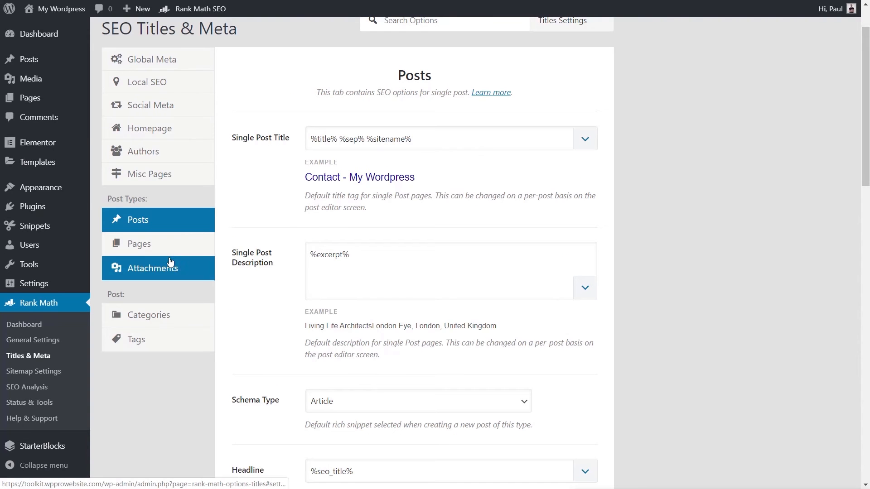
left_click(156, 321)
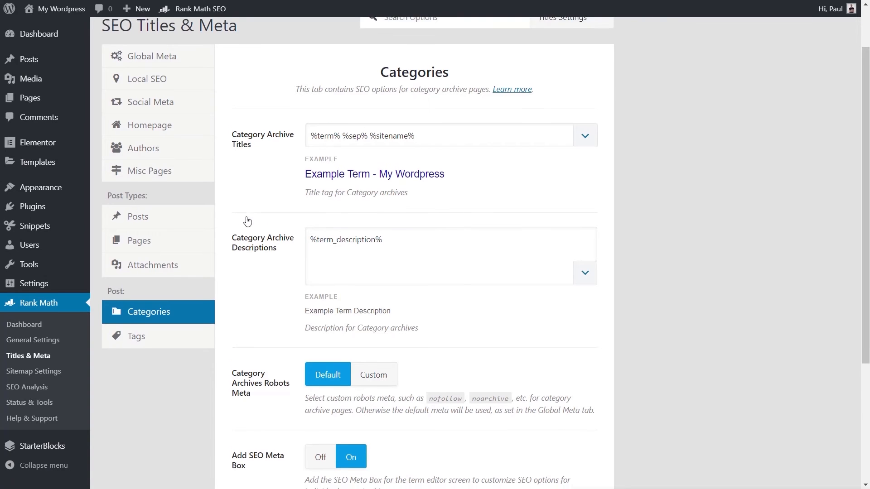
scroll(247, 221, "down", 4)
scroll(248, 224, "up", 3)
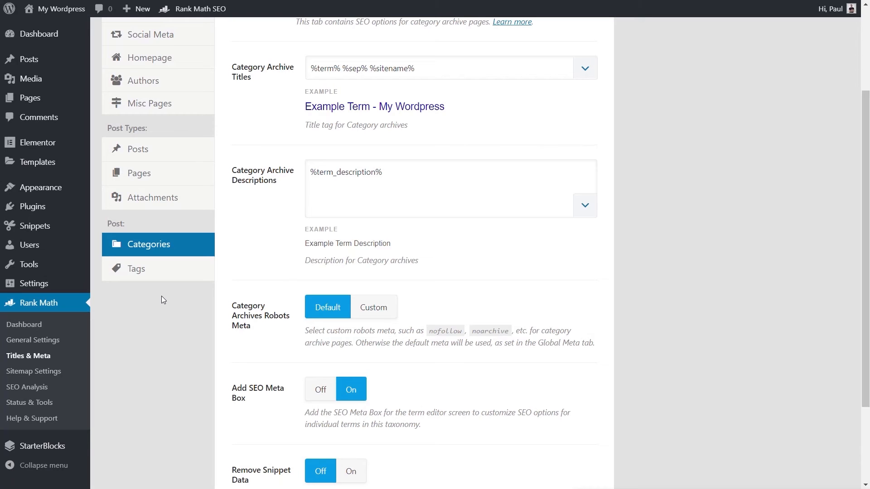
Examine the General, Posts and Pages sections of the Sitemap Settings, including sitemap inclusion and image custom fields
left_click(24, 375)
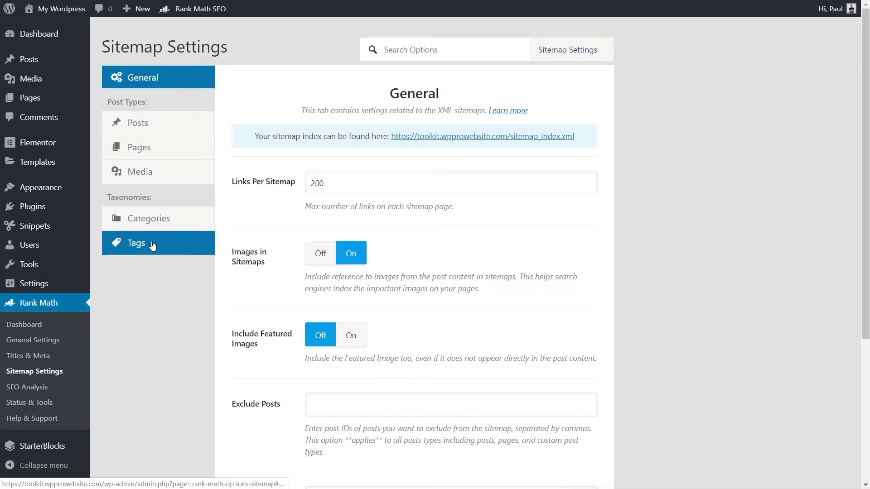
left_click(152, 129)
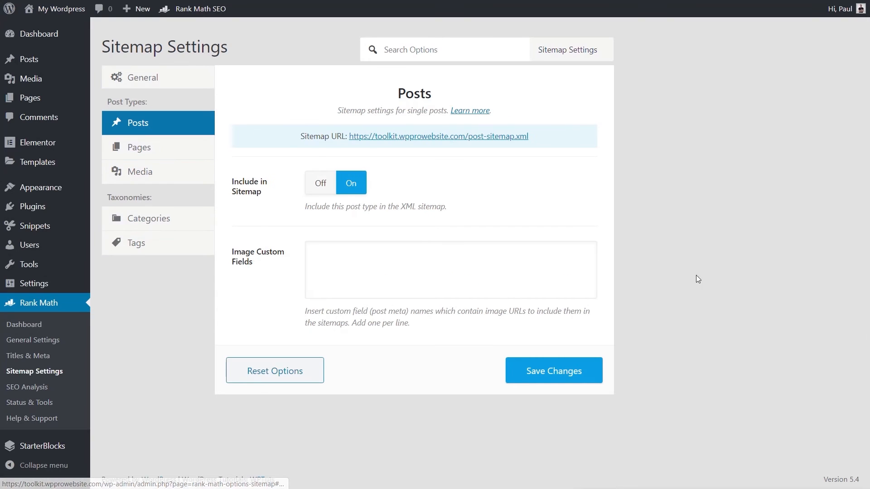
left_click(444, 274)
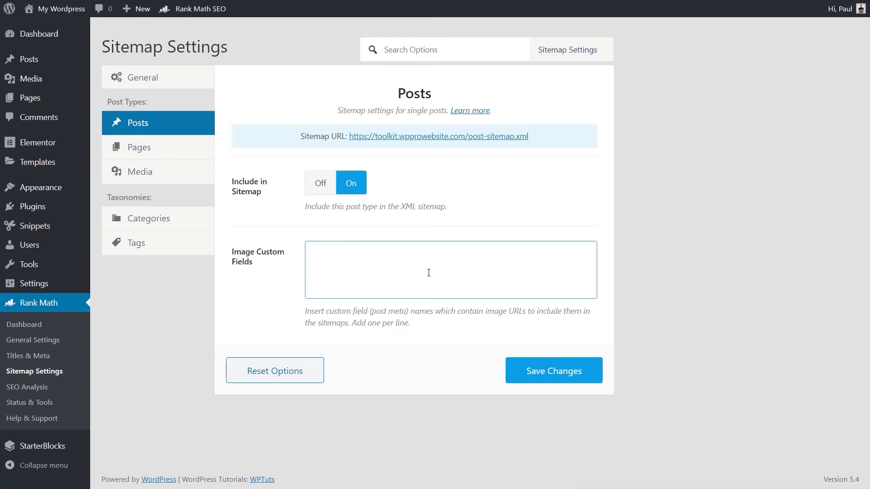
left_click(182, 158)
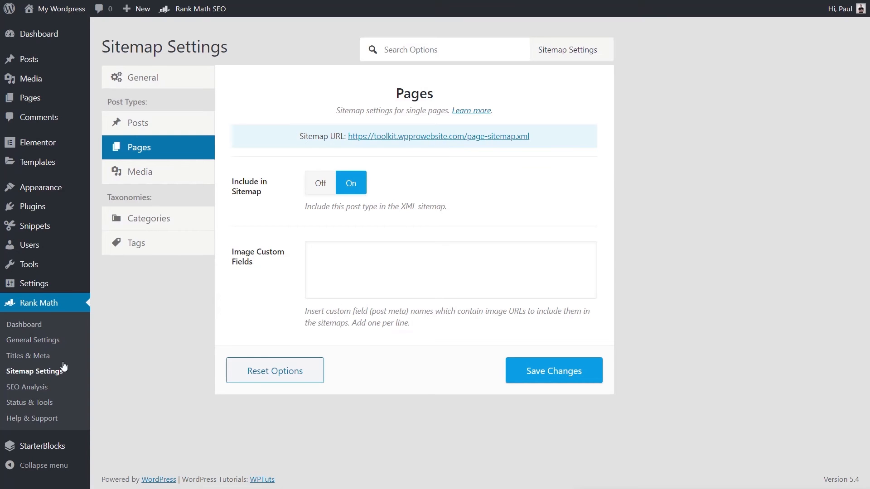
Run a site-wide SEO analysis of the website
left_click(47, 388)
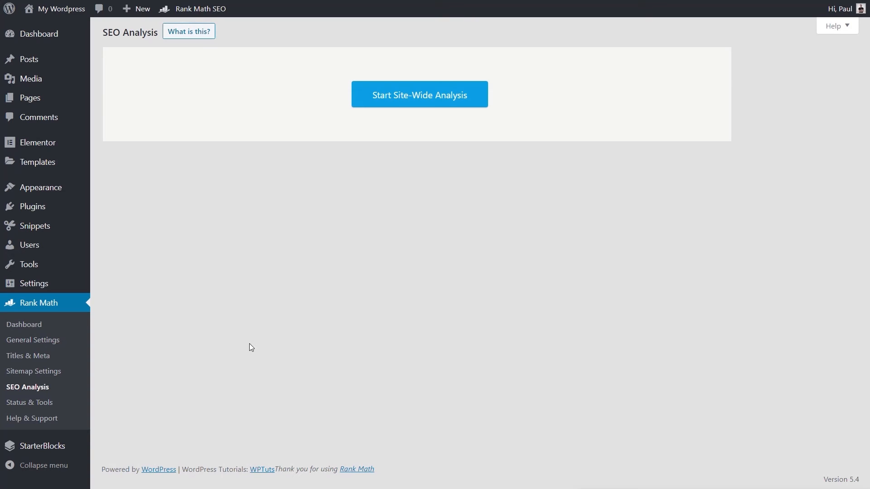
left_click(440, 105)
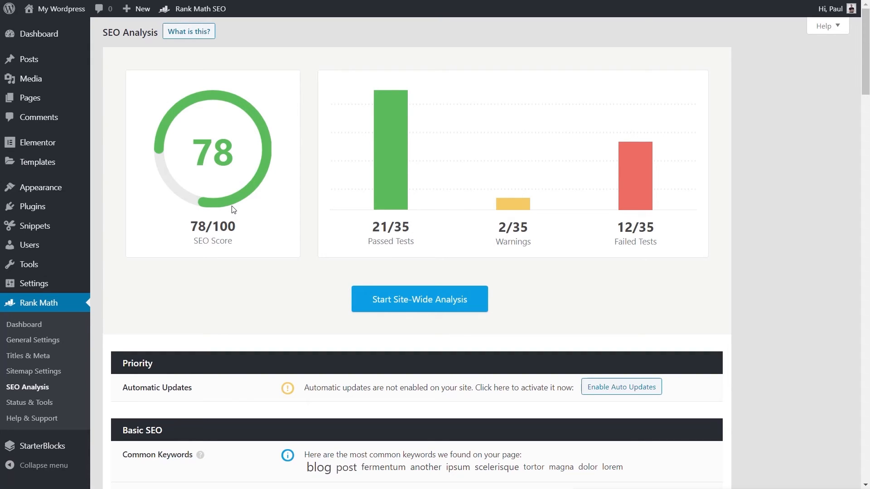
Review the analysis report from the overall score through the Priority, Basic SEO, Advanced SEO, Security and Social SEO sections
scroll(241, 300, "down", 2)
scroll(242, 300, "down", 1)
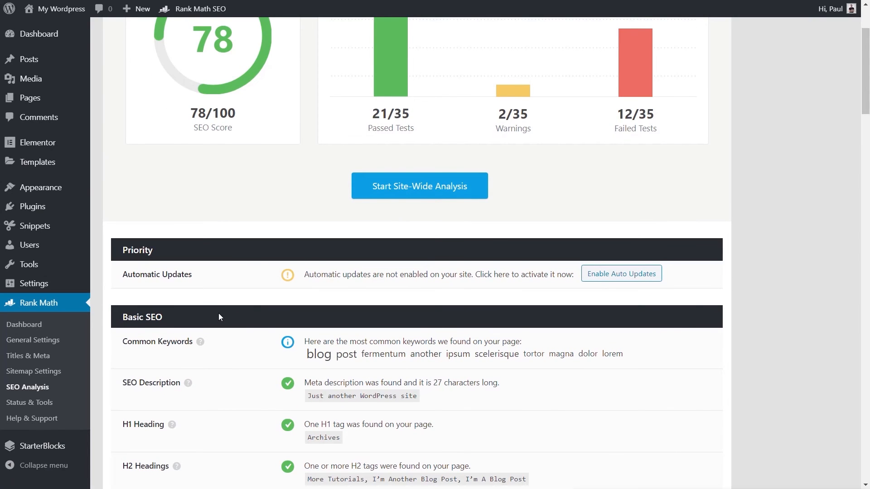
scroll(233, 260, "up", 3)
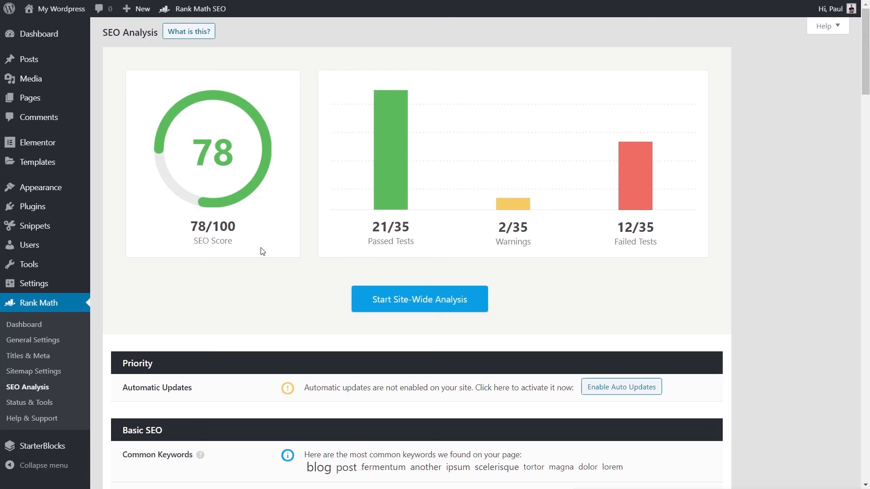
scroll(260, 293, "down", 4)
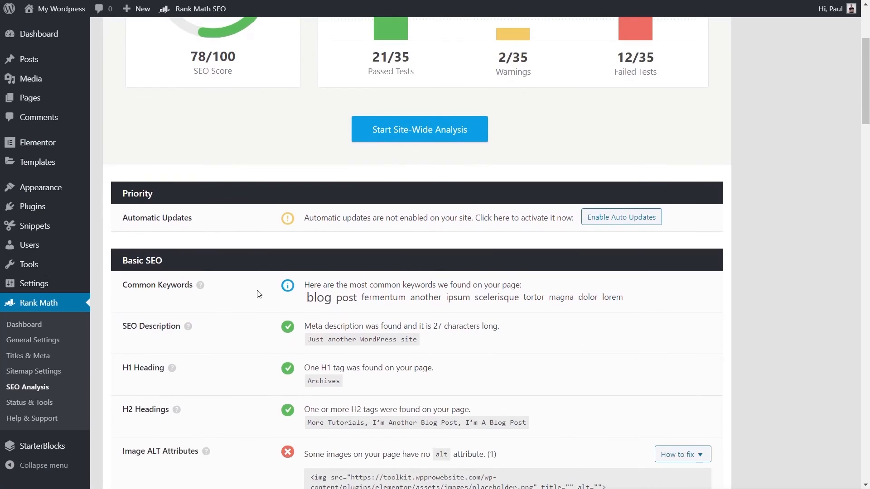
scroll(259, 294, "down", 11)
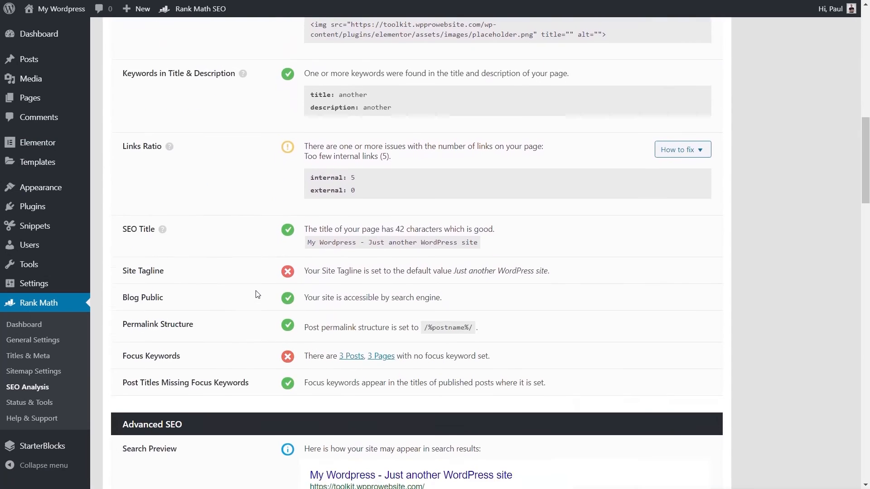
scroll(256, 295, "down", 13)
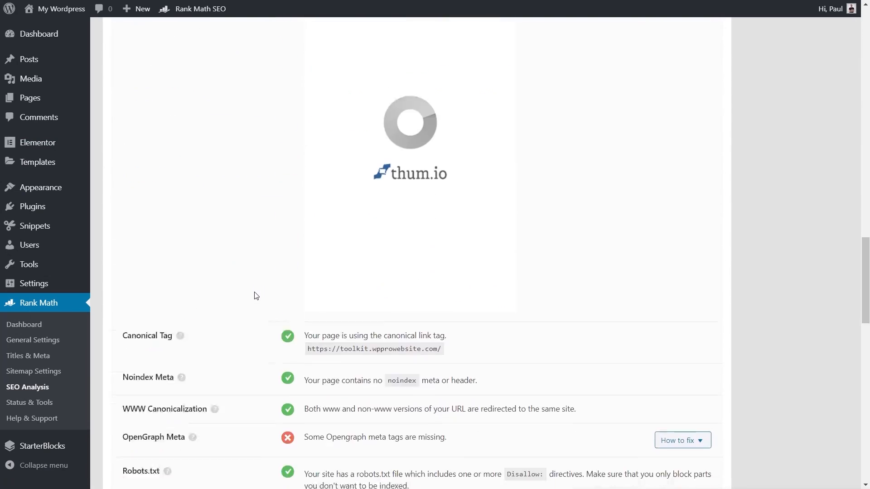
scroll(257, 296, "down", 14)
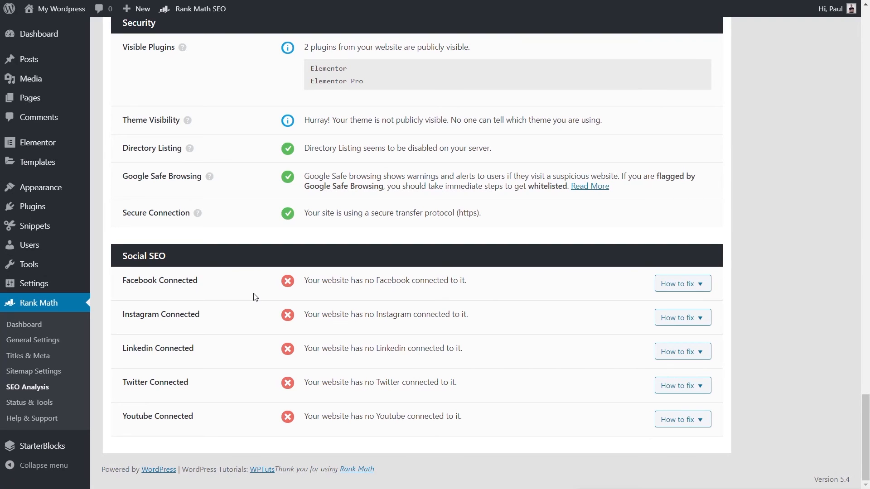
Examine the version rollback, Beta Opt-in and Auto Update options in Status & Tools
left_click(52, 403)
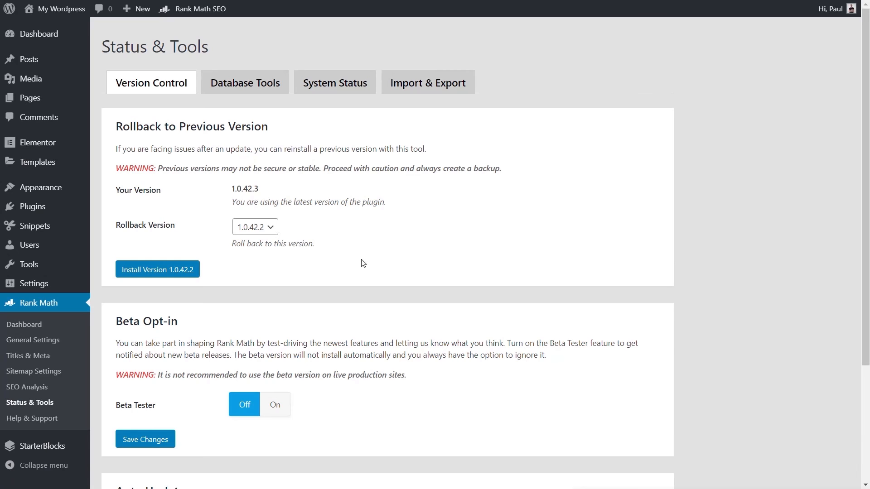
scroll(363, 259, "down", 3)
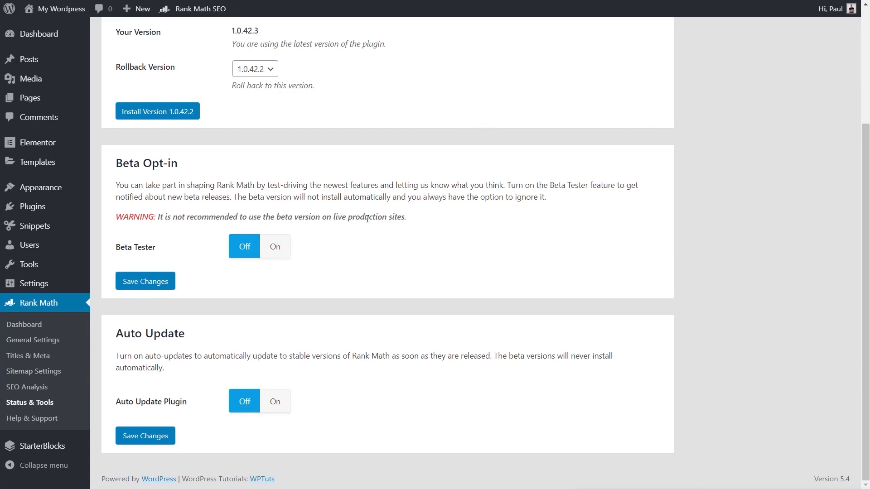
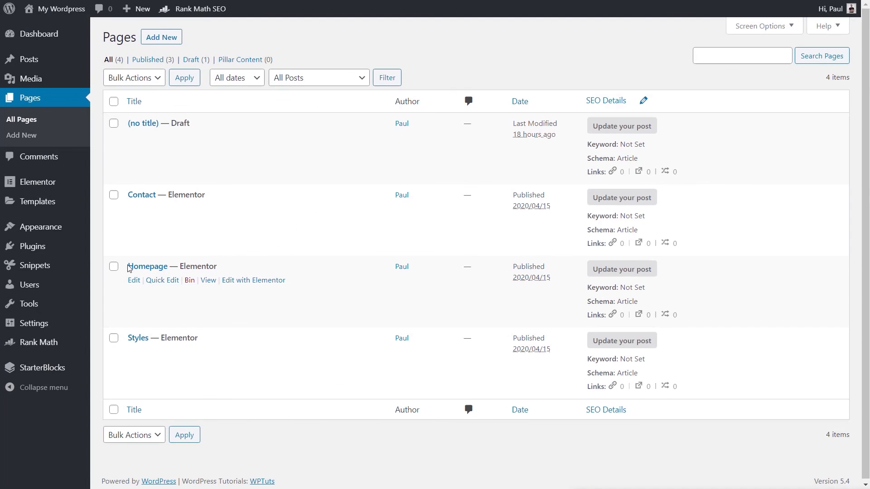
Open the Homepage page for editing and review its Rank Math snippet preview, focus keyword and Basic SEO checks
left_click(136, 267)
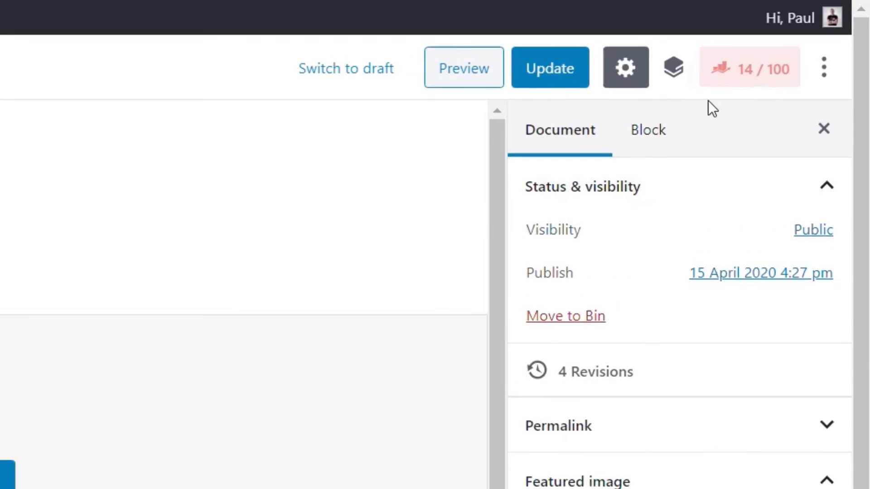
left_click(759, 82)
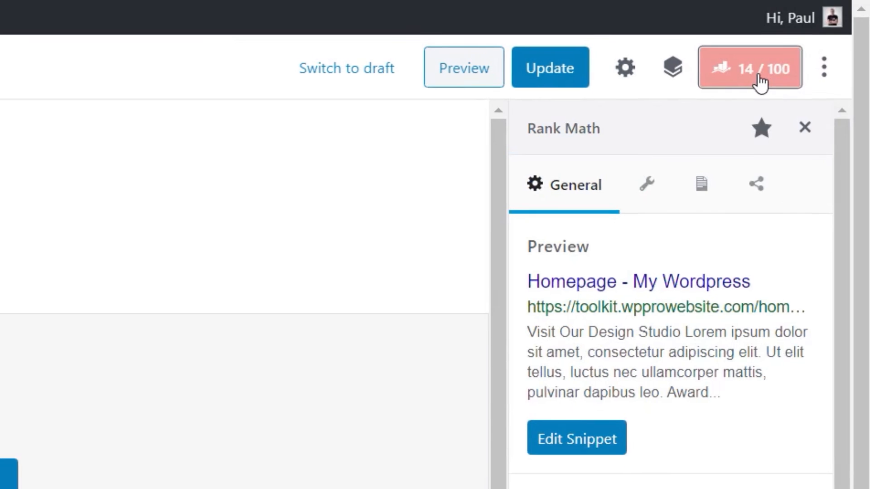
scroll(855, 253, "down", 3)
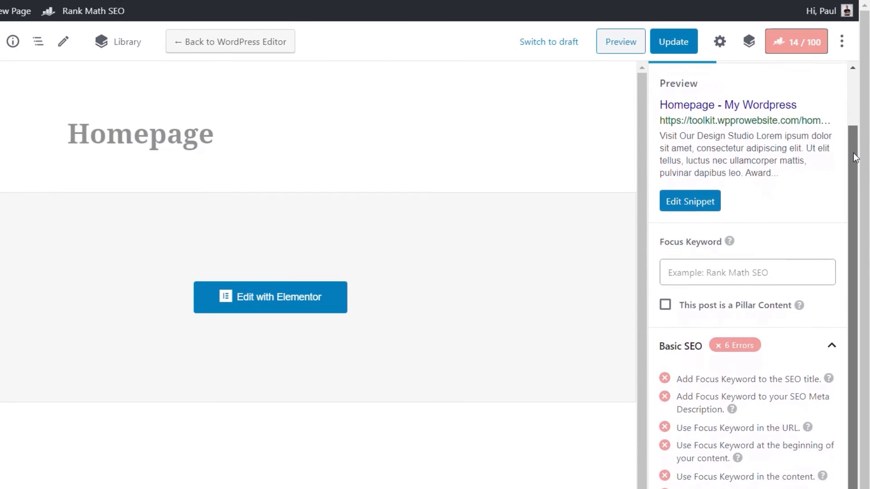
left_click_drag(856, 203, 864, 107)
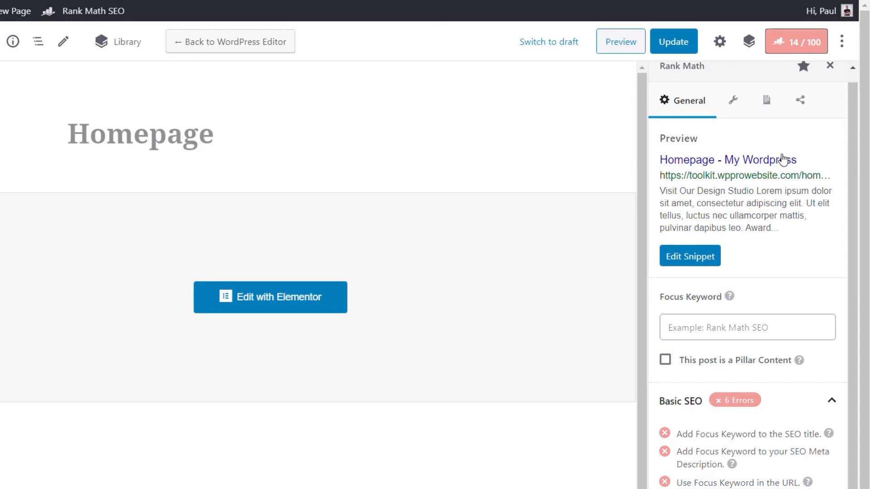
Replace the Homepage's search snippet title with "hkjhkjhksdjf"
left_click(702, 257)
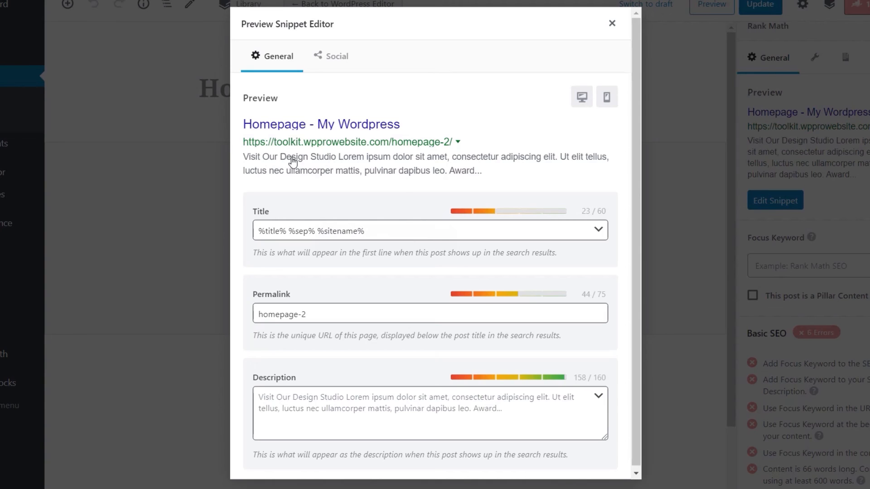
left_click_drag(377, 232, 255, 231)
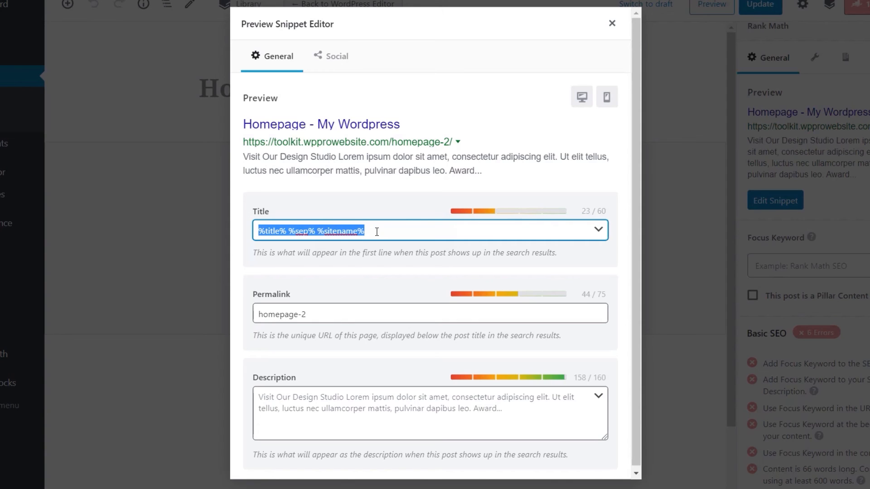
type("hkjhkjhksdjf")
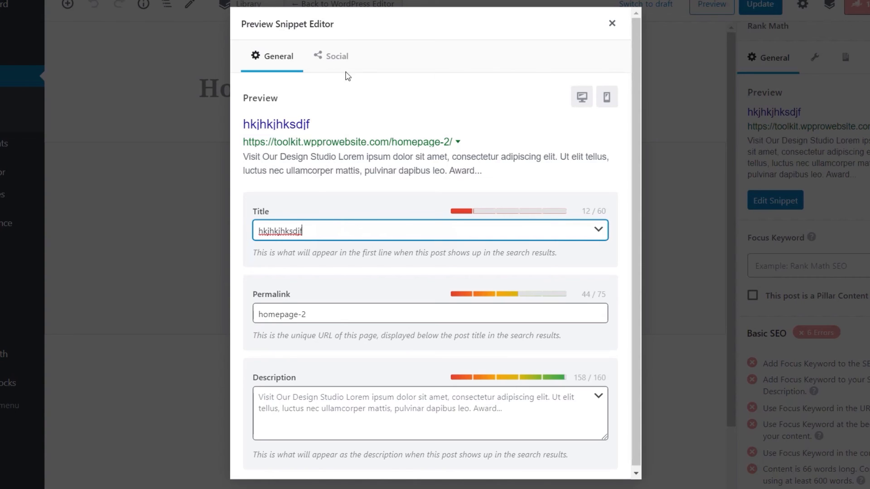
Add slider2.jpg as the Facebook sharing image and review the Facebook preview with its title and description fields
left_click(341, 58)
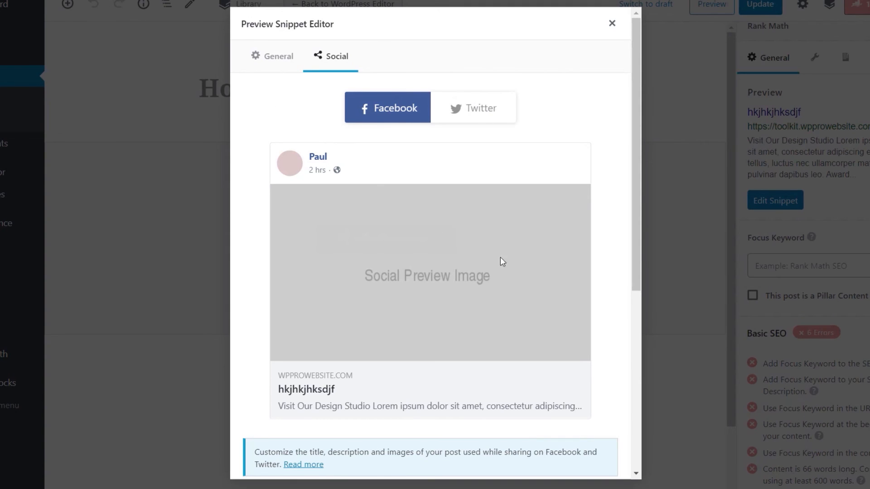
scroll(405, 290, "down", 3)
scroll(401, 293, "down", 1)
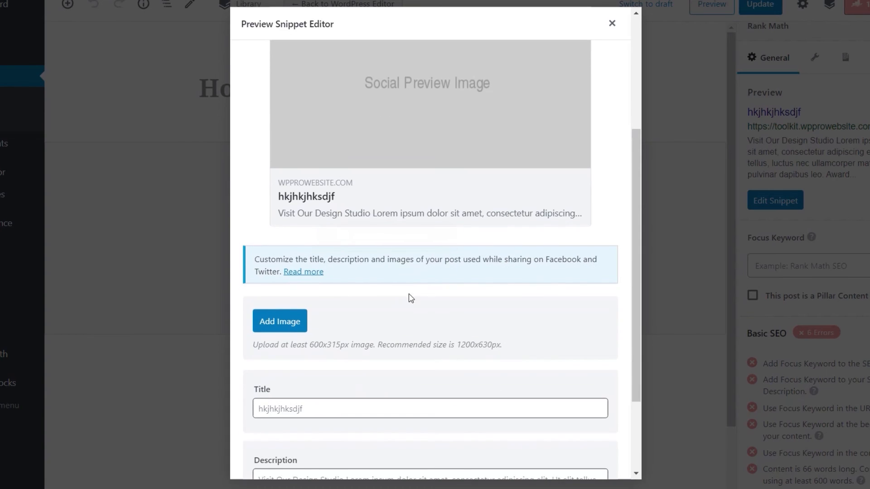
left_click(281, 322)
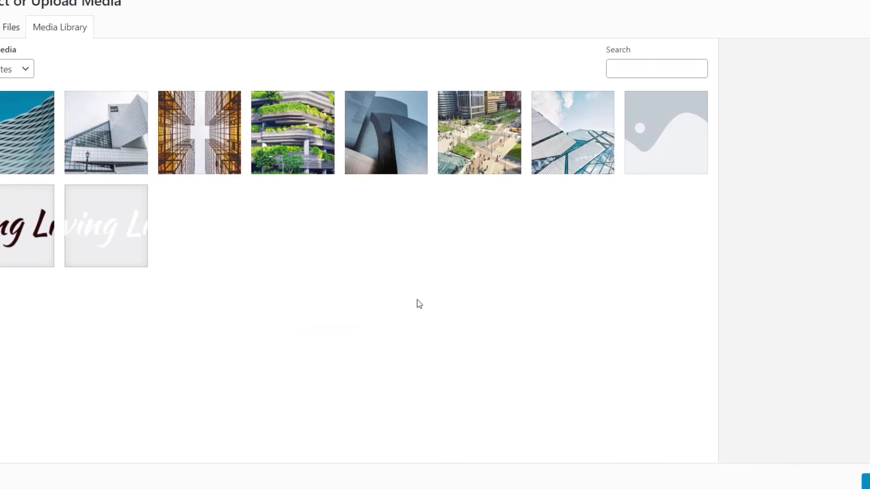
left_click(16, 156)
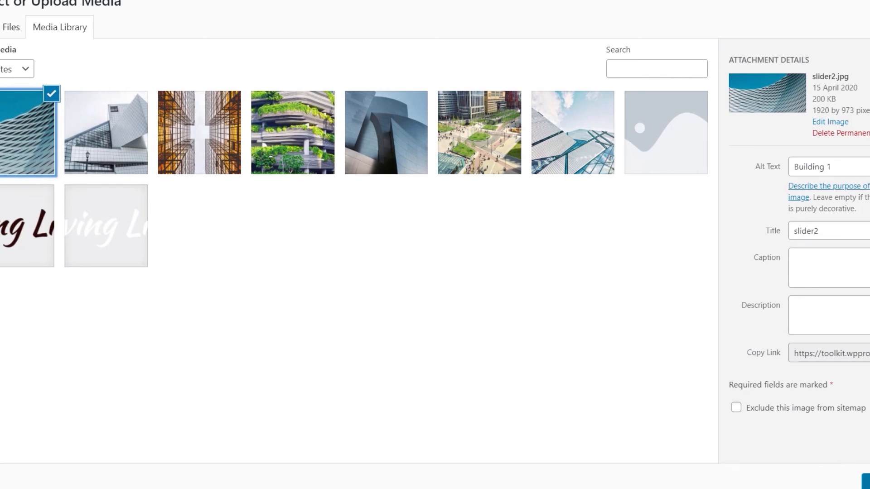
left_click(865, 481)
scroll(408, 339, "up", 2)
scroll(447, 336, "up", 2)
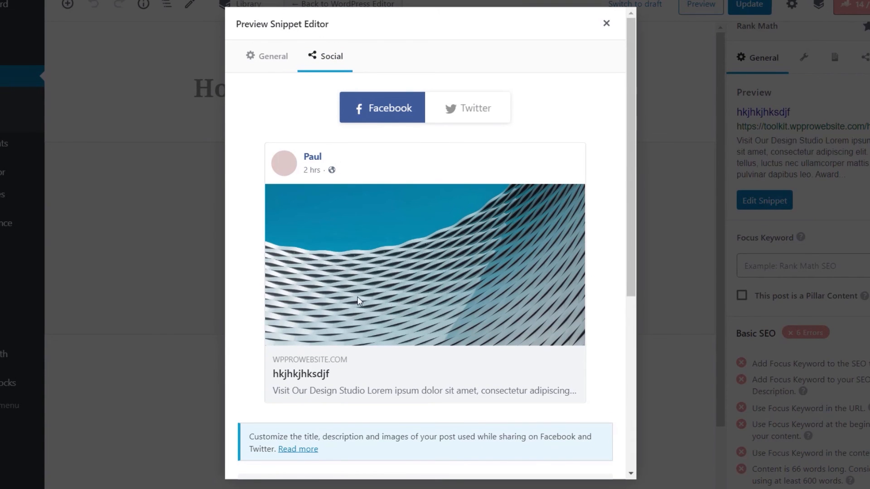
scroll(389, 308, "down", 4)
scroll(285, 373, "down", 1)
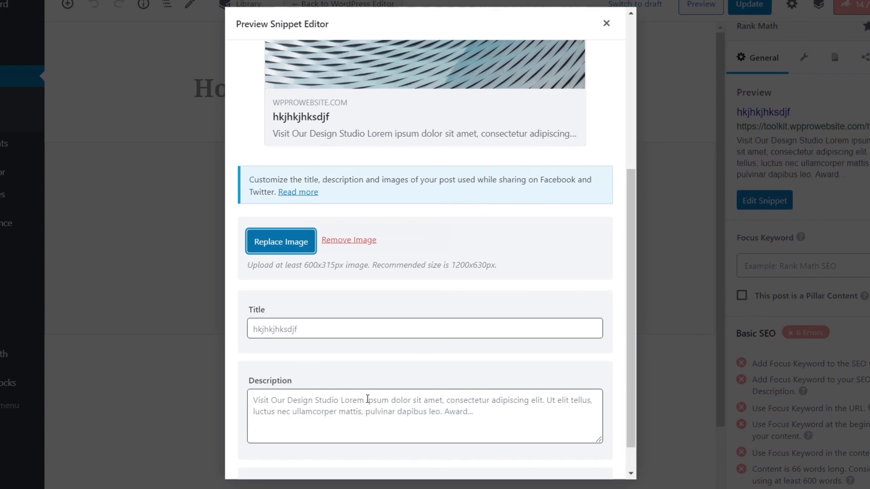
scroll(429, 379, "up", 3)
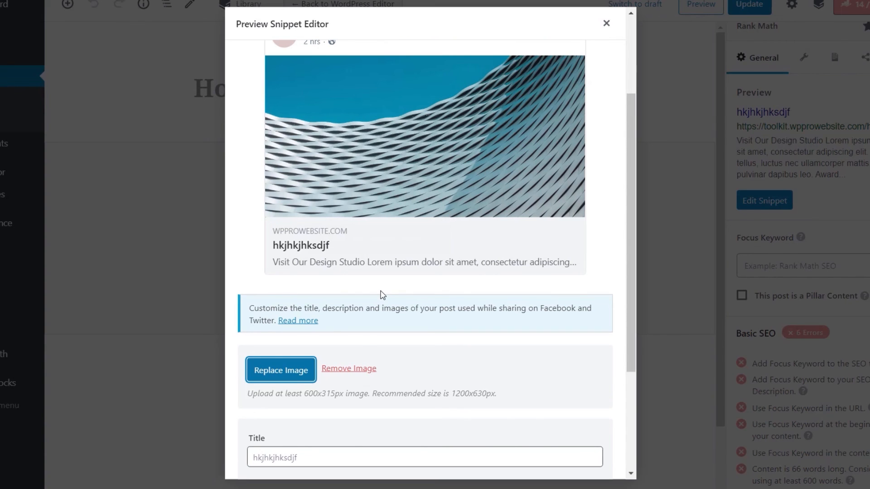
scroll(408, 293, "up", 3)
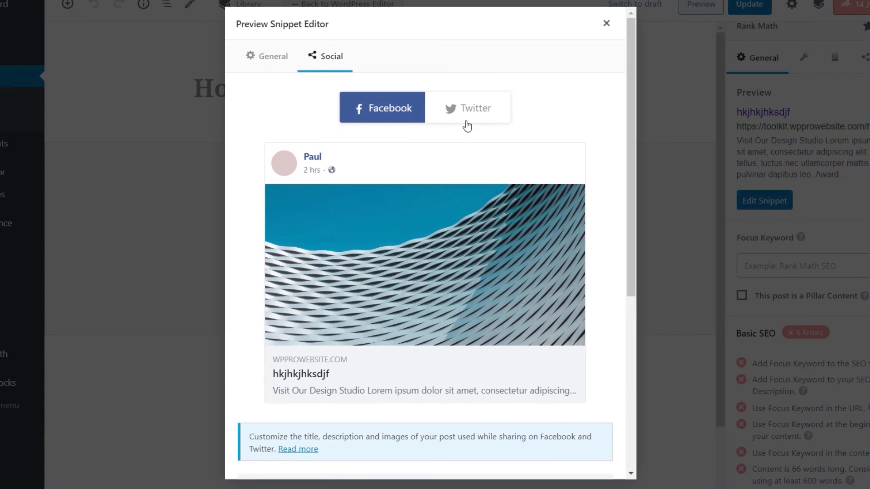
Turn off "Use Data from Facebook Tab" for Twitter, review the separate card options, and close the snippet editor
left_click(467, 126)
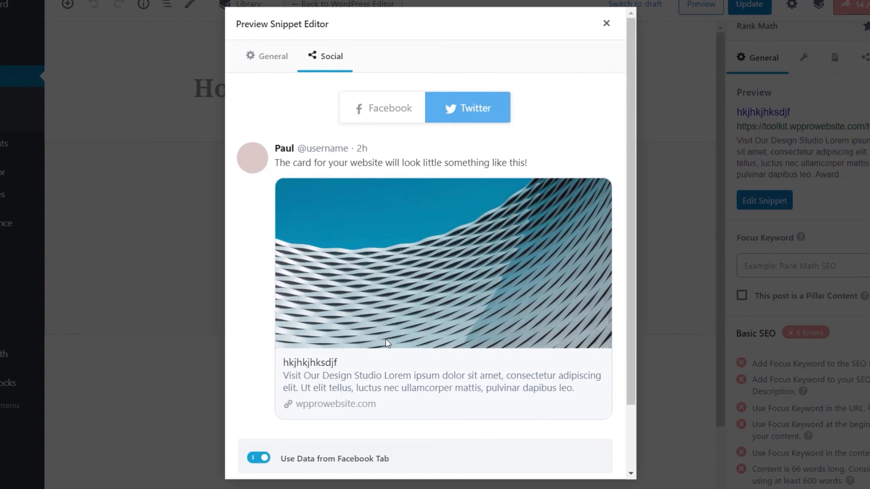
scroll(441, 343, "down", 2)
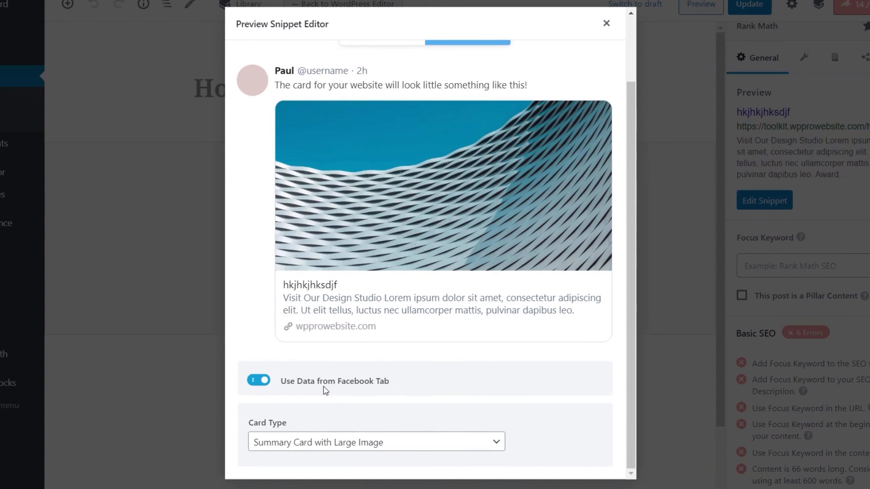
left_click(259, 383)
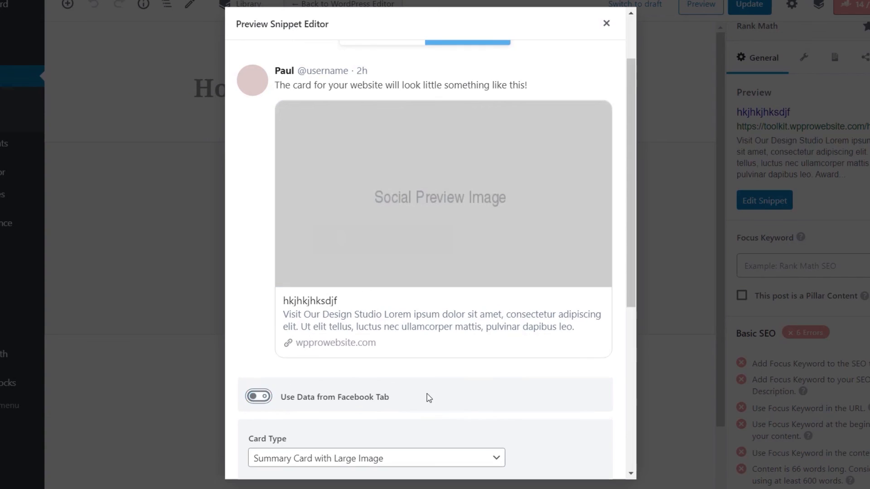
scroll(466, 401, "down", 5)
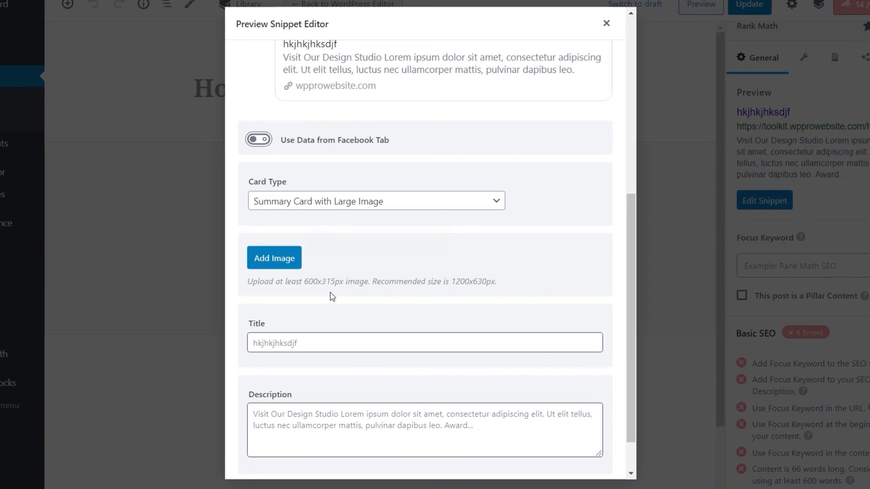
scroll(553, 242, "up", 7)
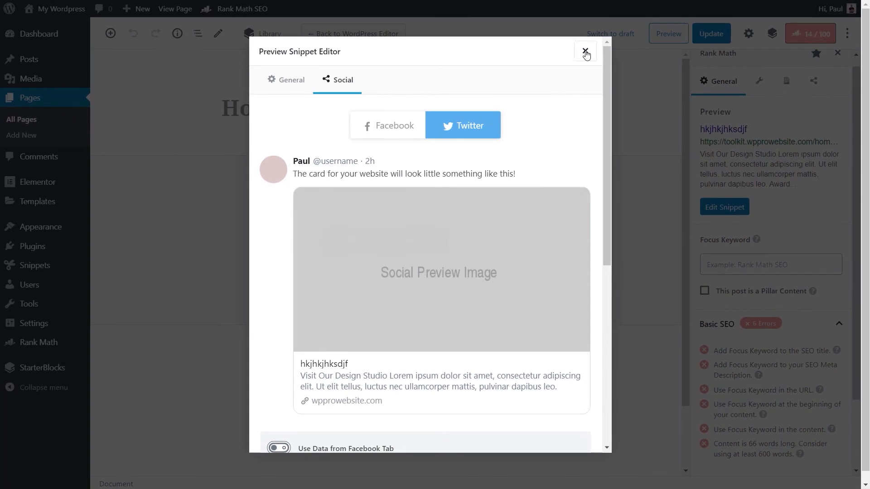
left_click(585, 52)
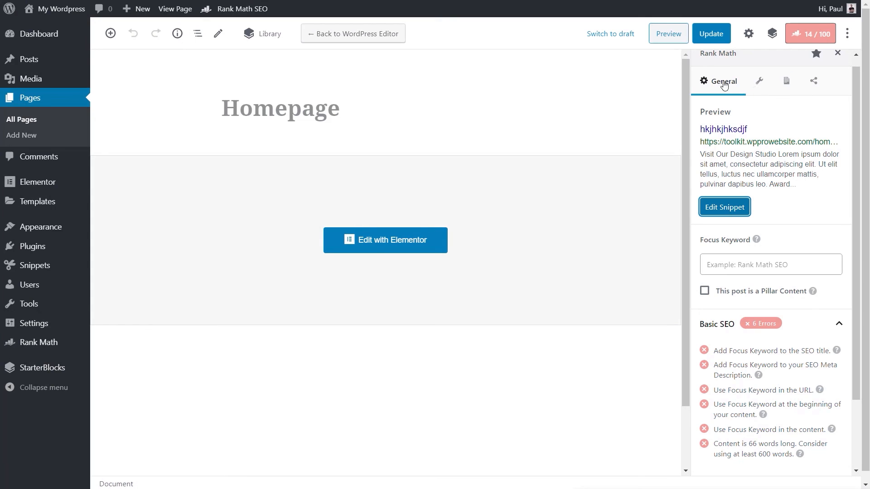
View the page's Advanced robots meta options and set its Schema Type to Music
left_click(762, 86)
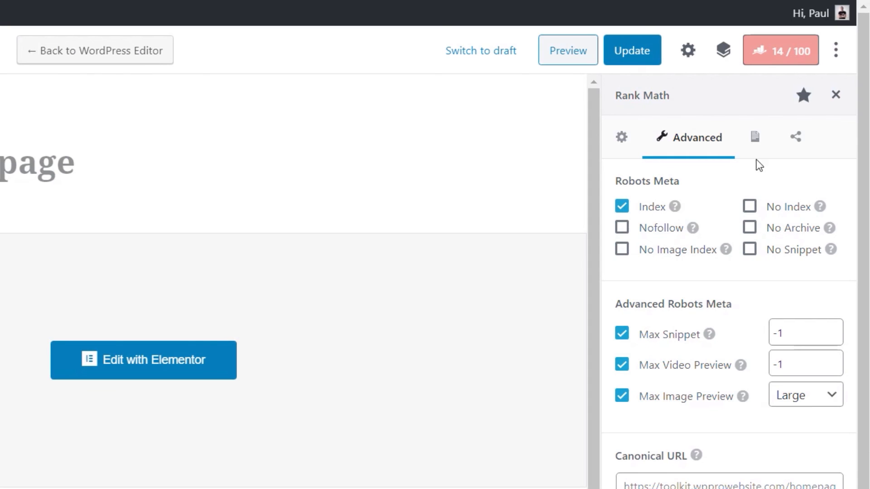
left_click(755, 137)
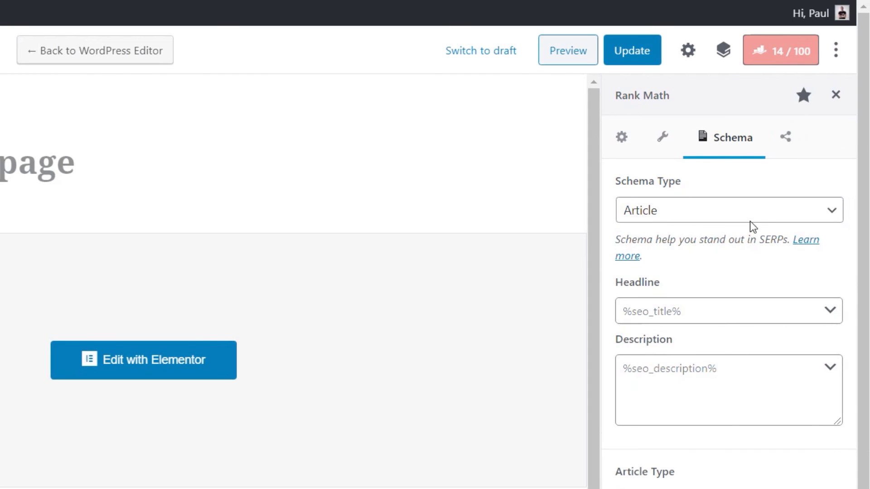
left_click(667, 219)
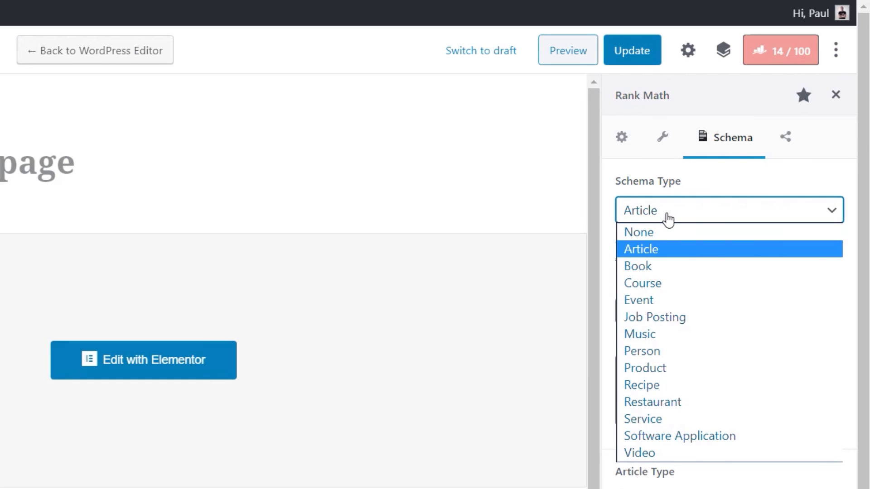
left_click(668, 334)
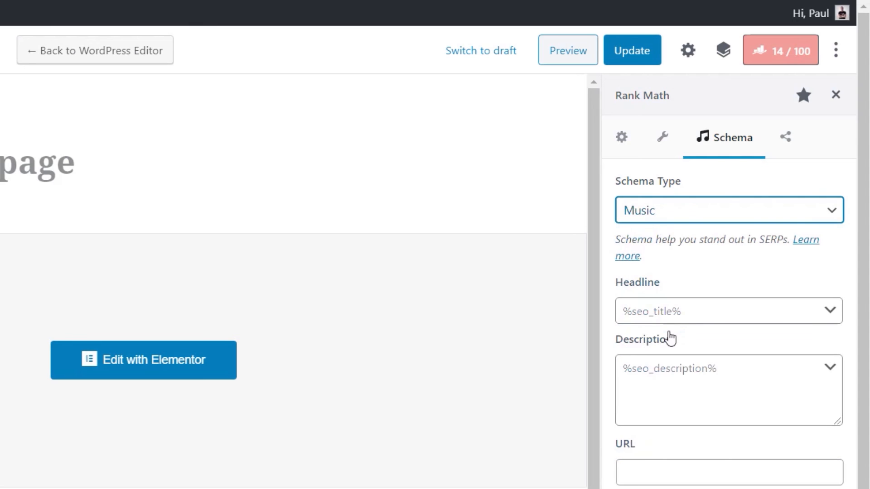
left_click(704, 313)
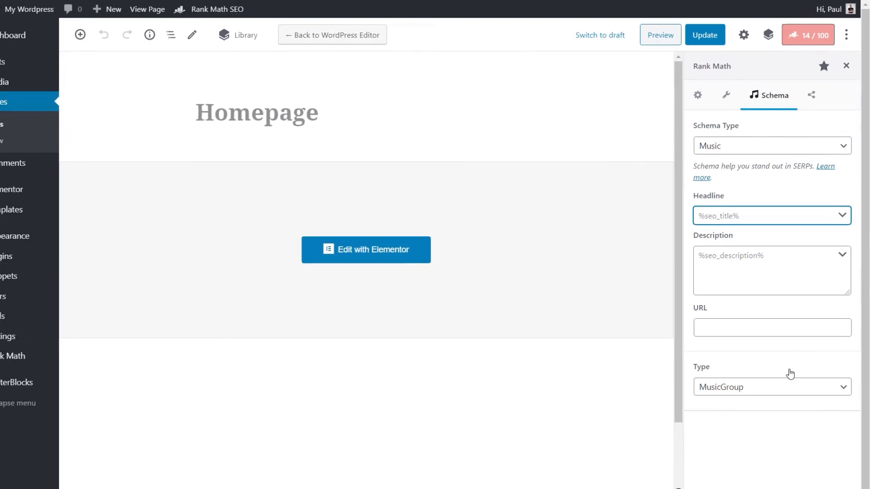
Review the page's social media preview and return to the list of all pages
left_click(813, 91)
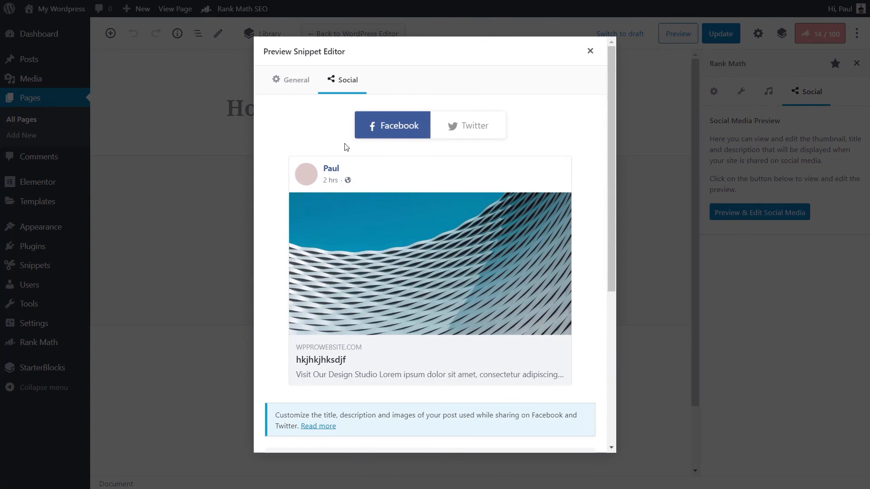
left_click(590, 50)
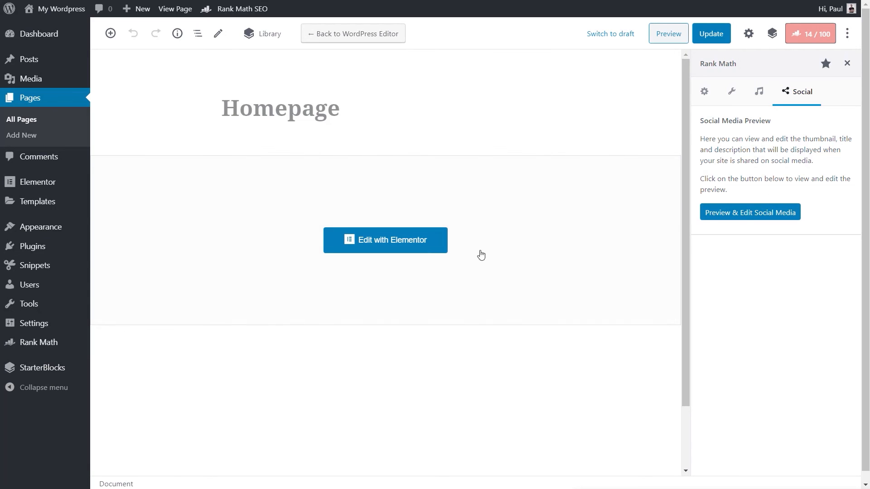
left_click(27, 122)
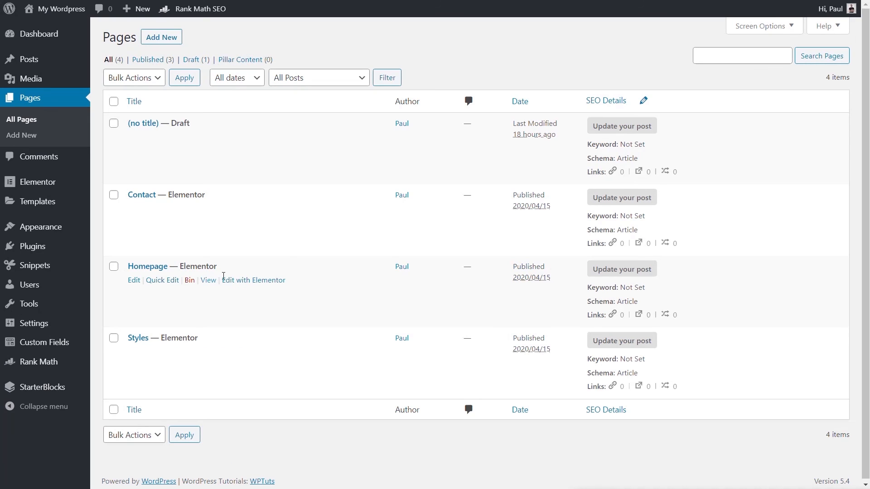
Open the Homepage in the Elementor editor and review its SEO snippet's general and social previews
left_click(240, 285)
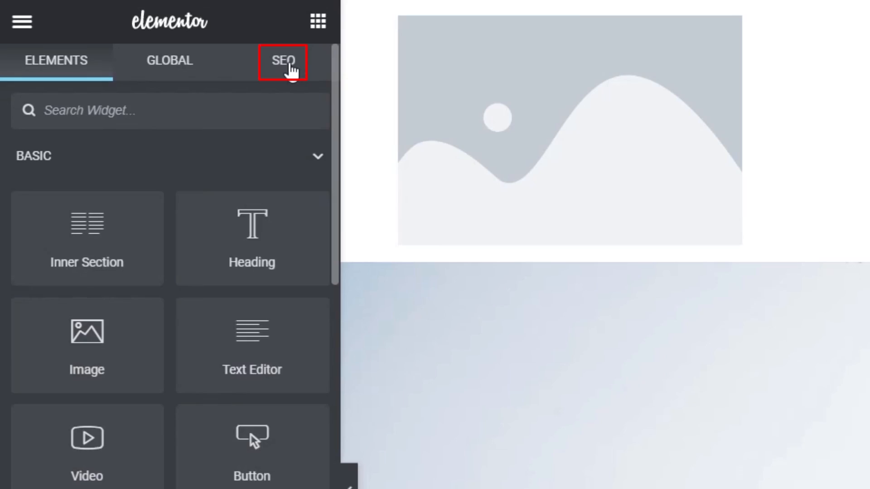
left_click(288, 68)
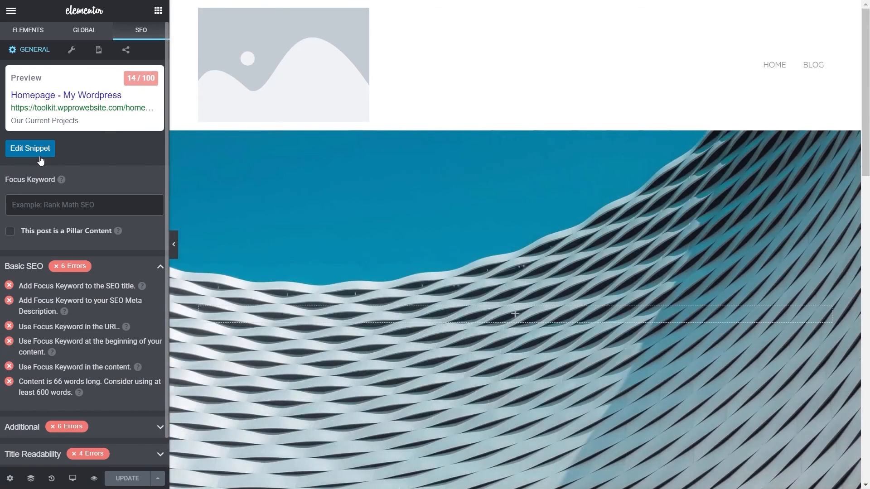
left_click(40, 160)
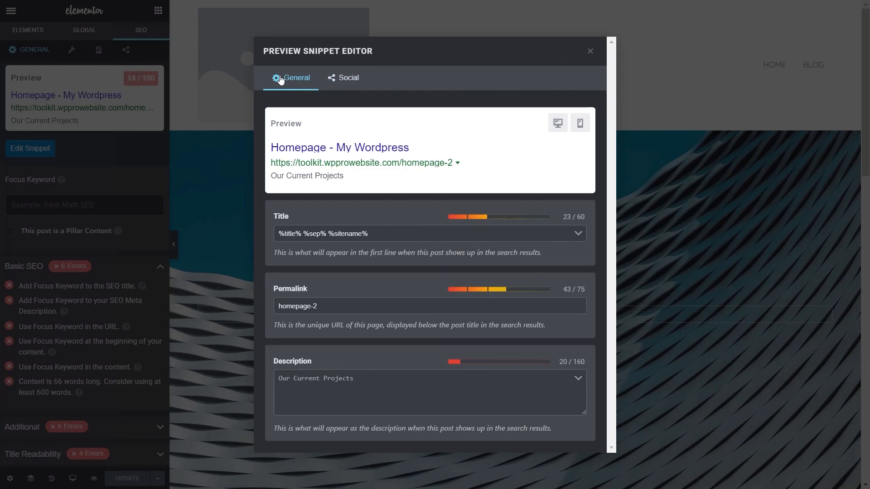
left_click(346, 78)
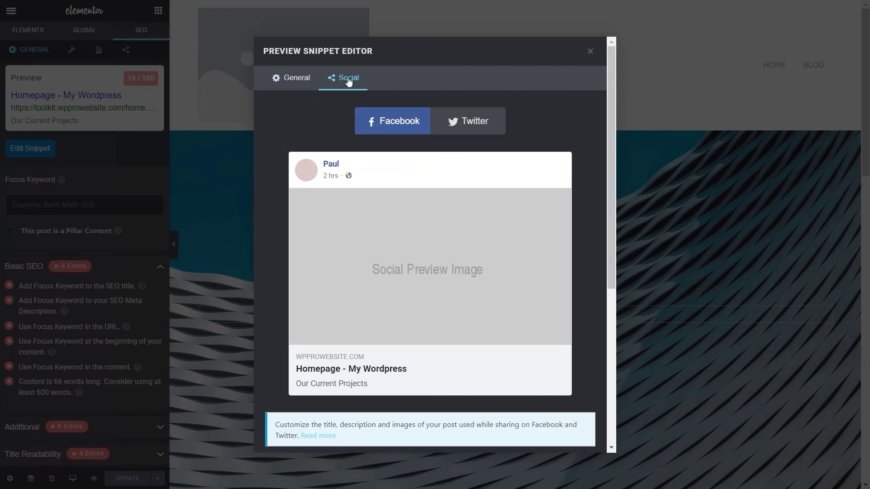
left_click(594, 54)
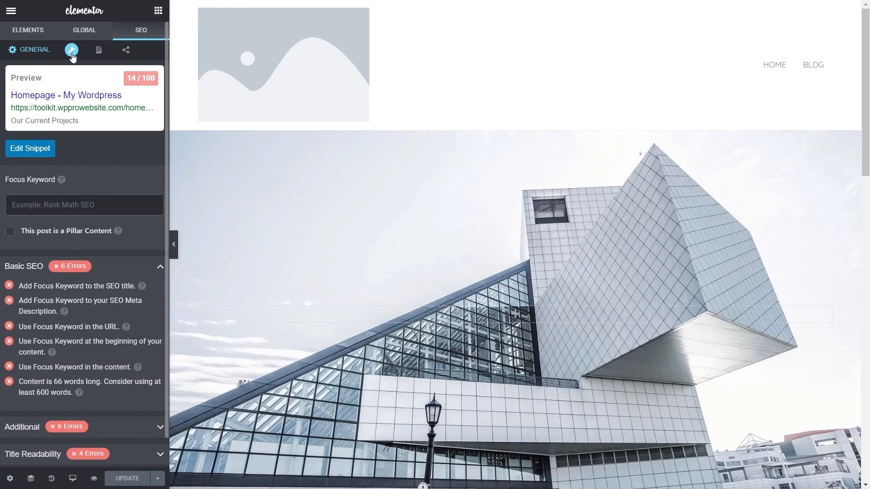
Review the Homepage's advanced, schema and social media SEO options in Elementor, then return to the general SEO settings
left_click(72, 51)
left_click(101, 50)
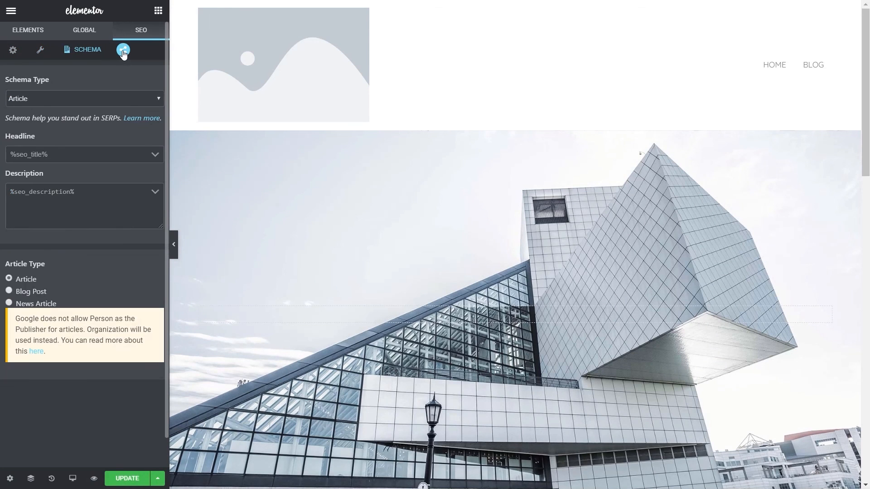
left_click(123, 51)
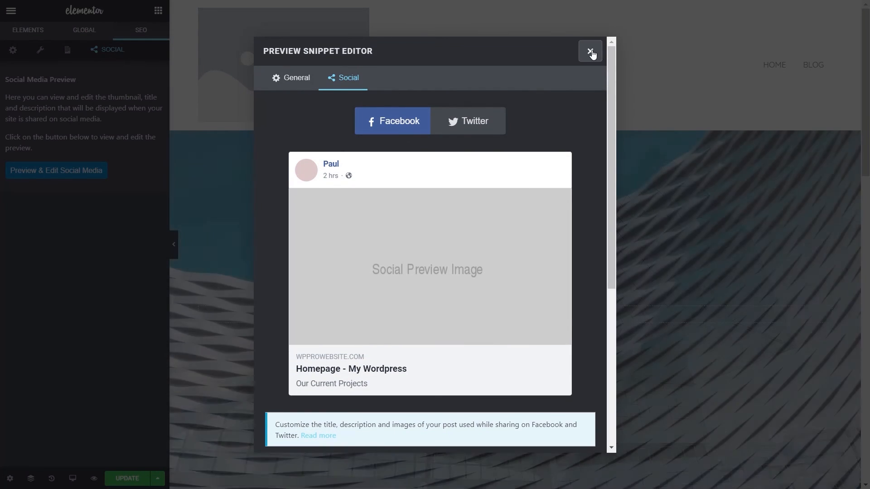
left_click(590, 51)
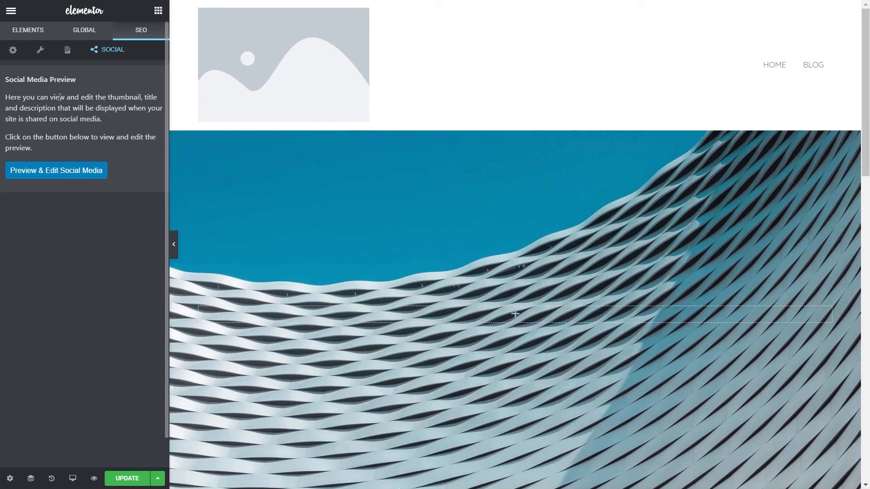
left_click(13, 50)
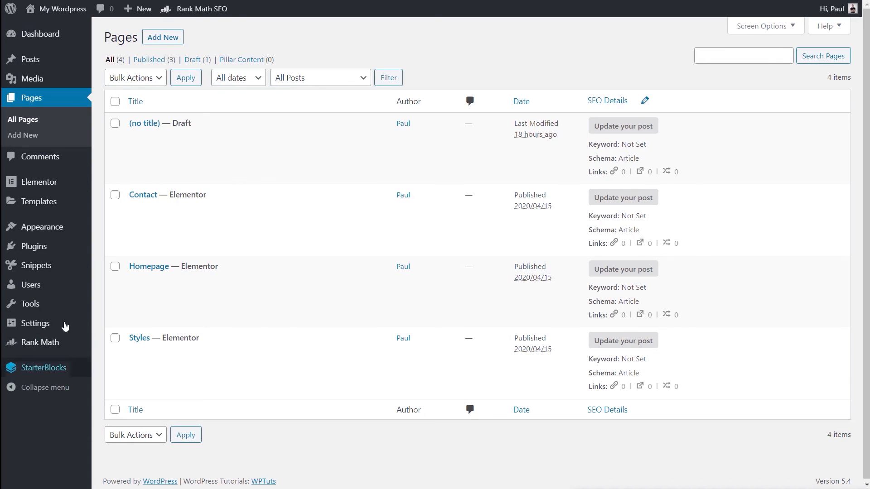
Activate the Advanced Custom Fields plugin from the site's installed plugins
mouse_move(45, 249)
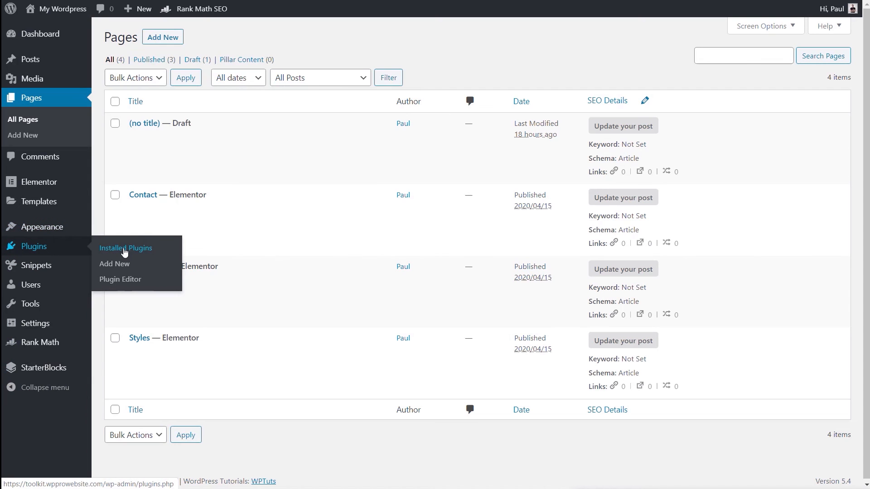
left_click(124, 252)
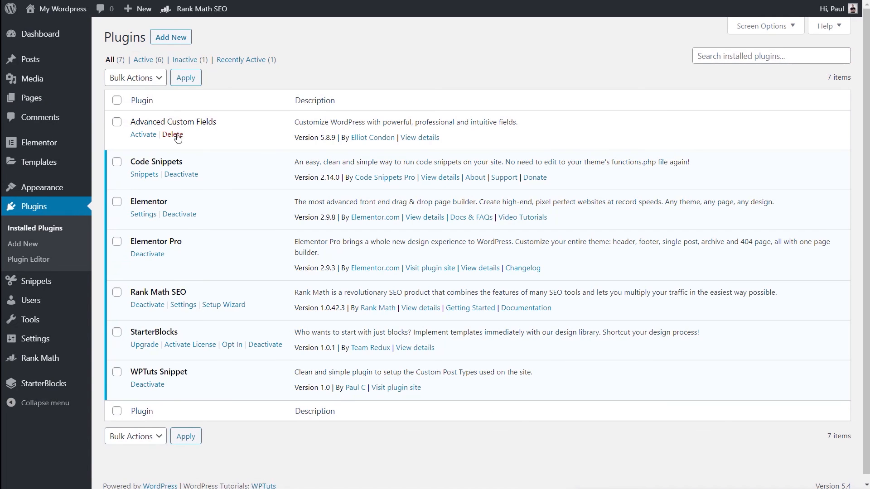
left_click(150, 135)
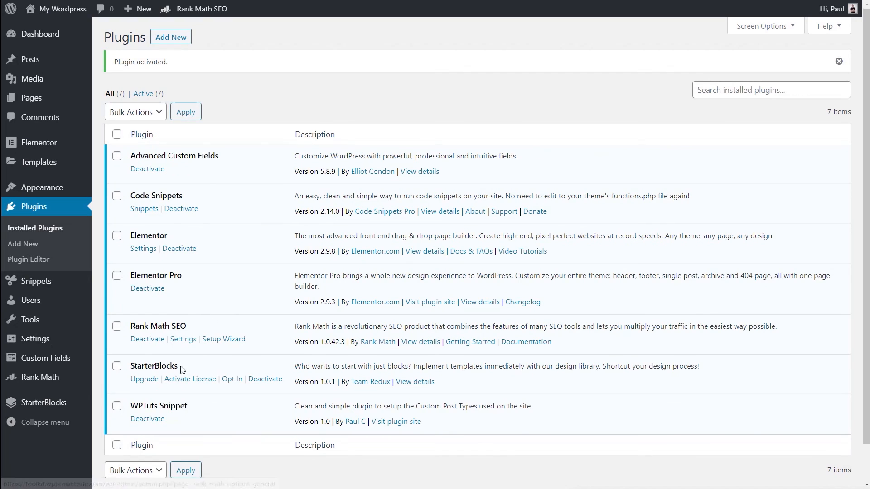
Read the ACF module's description on the Rank Math dashboard and enable the module
mouse_move(56, 378)
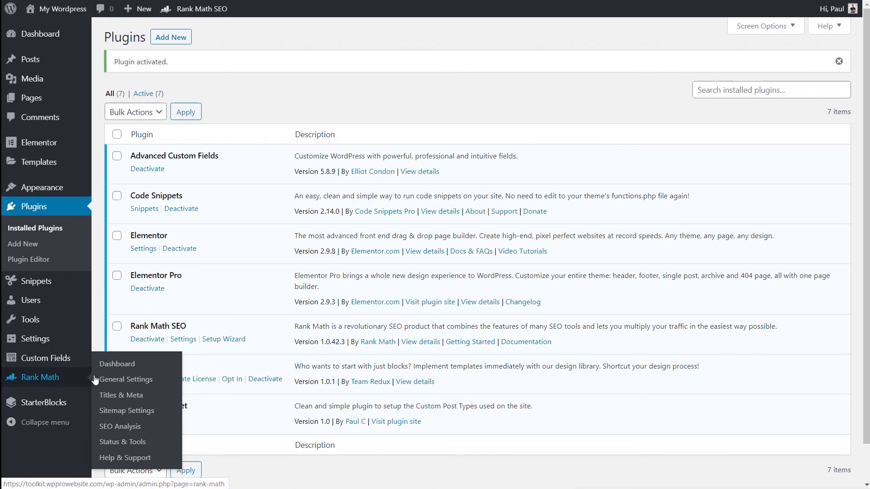
left_click(119, 364)
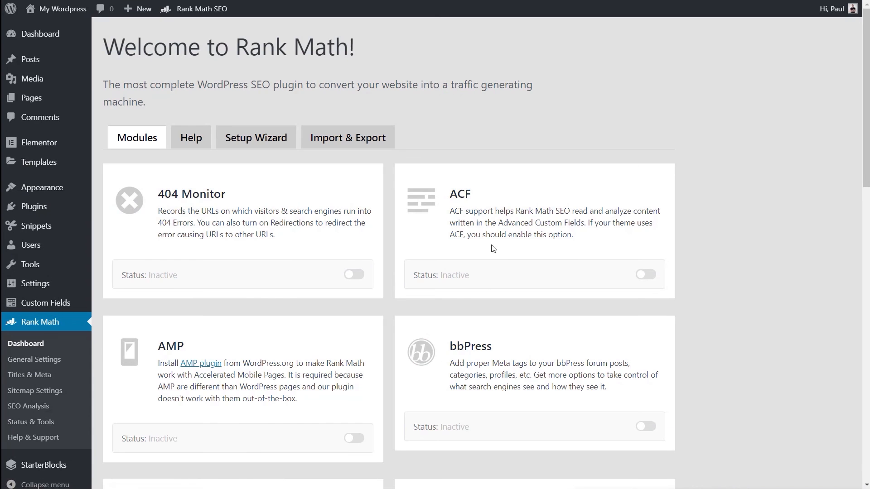
left_click_drag(576, 240, 453, 213)
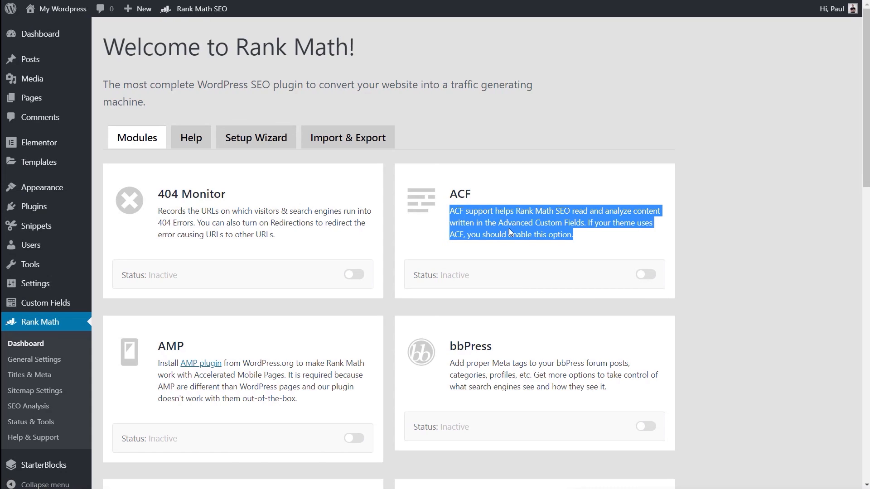
left_click(663, 276)
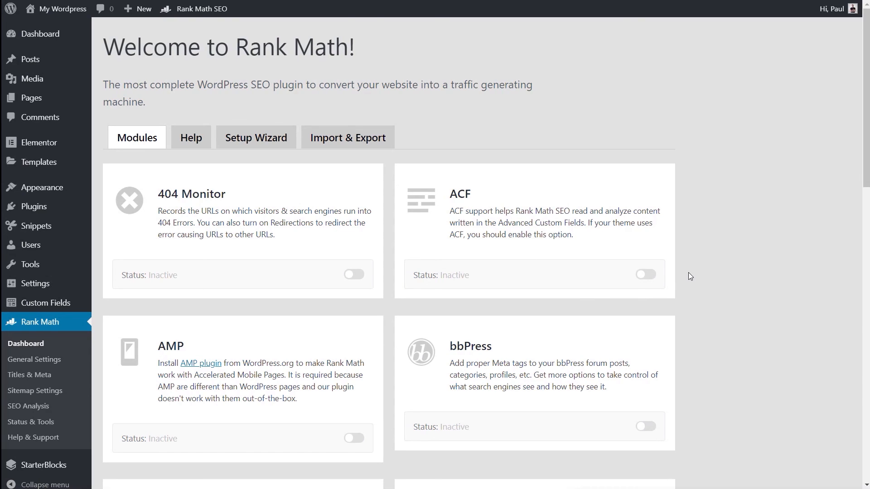
left_click(651, 276)
Look through the other Rank Math modules and their statuses, from 404 Monitor down to WooCommerce
scroll(744, 343, "down", 3)
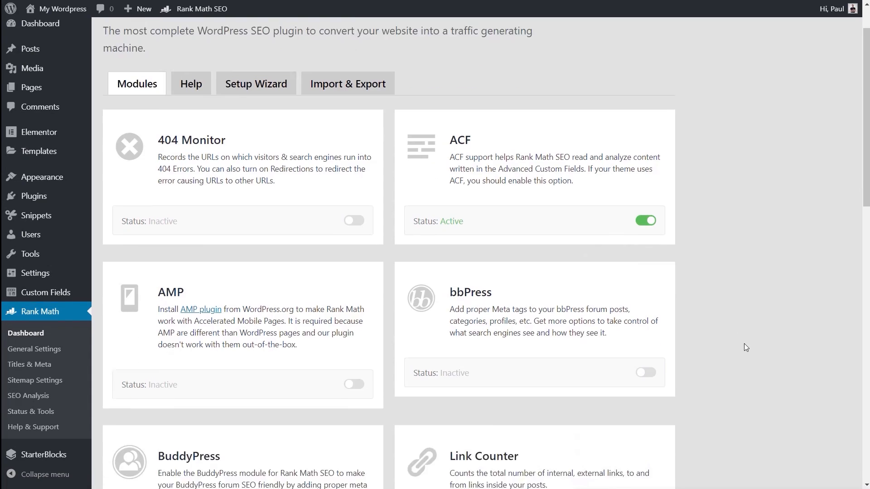
scroll(744, 346, "down", 12)
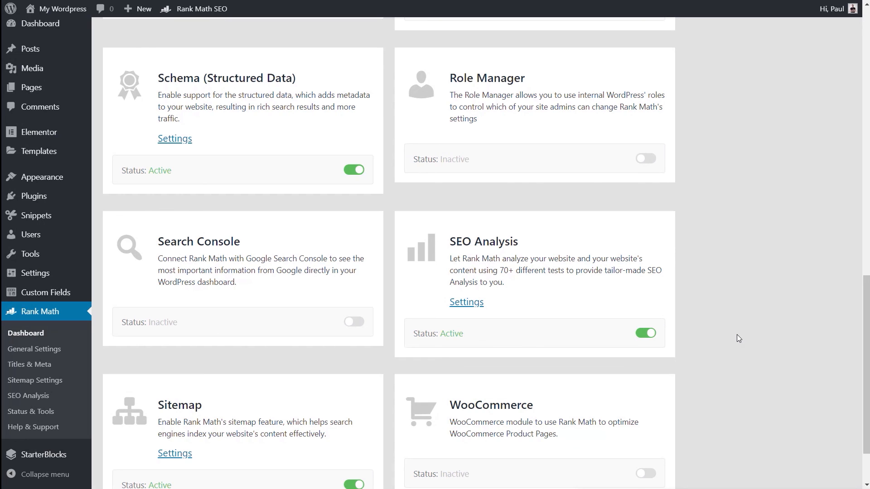
scroll(736, 338, "down", 2)
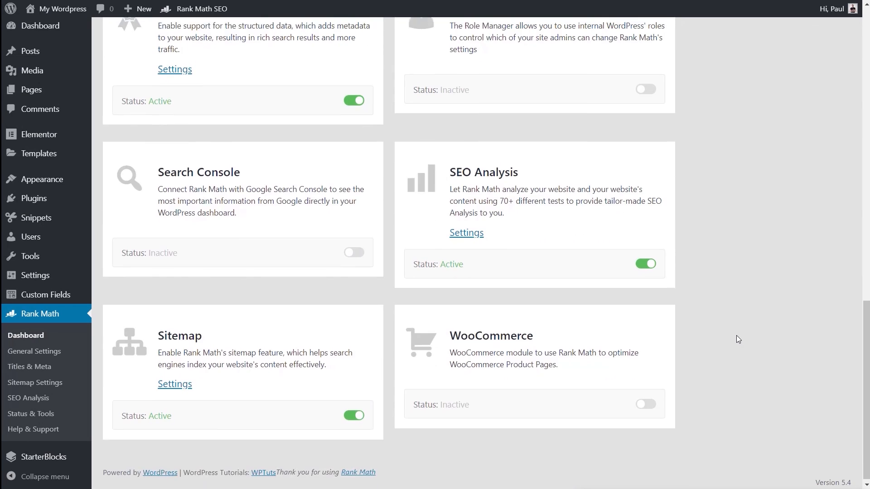
scroll(737, 339, "up", 5)
scroll(736, 339, "up", 7)
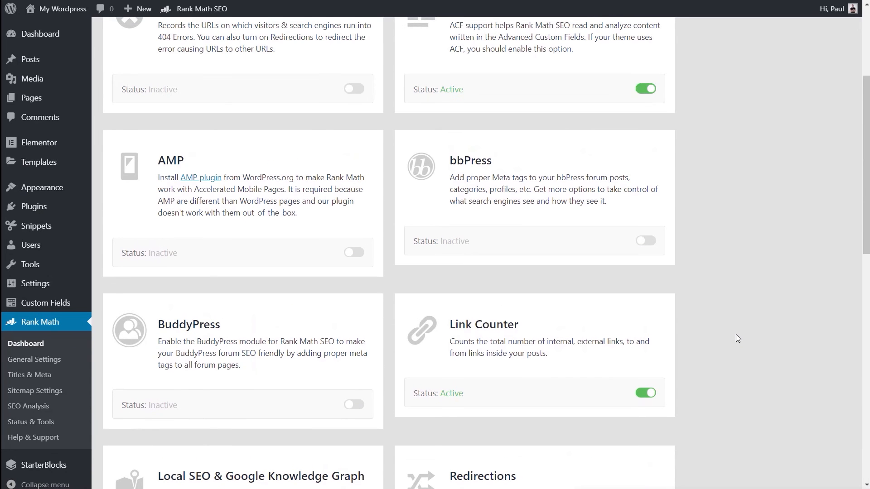
scroll(737, 339, "up", 3)
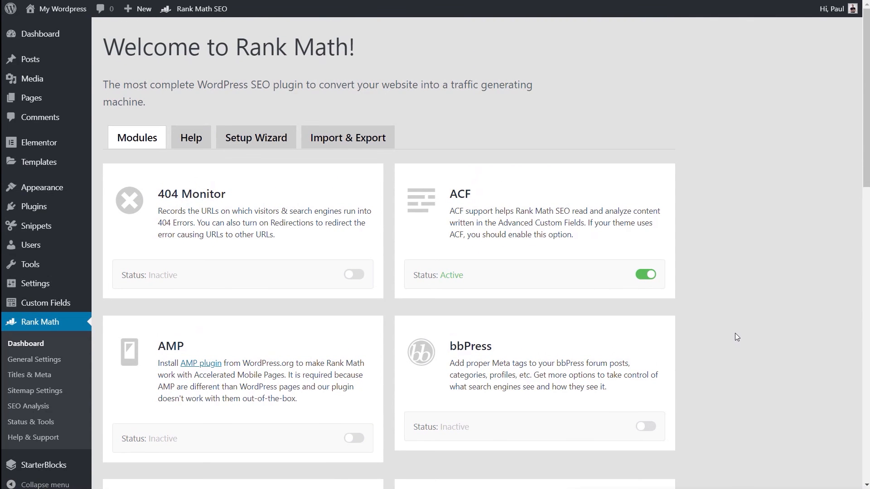